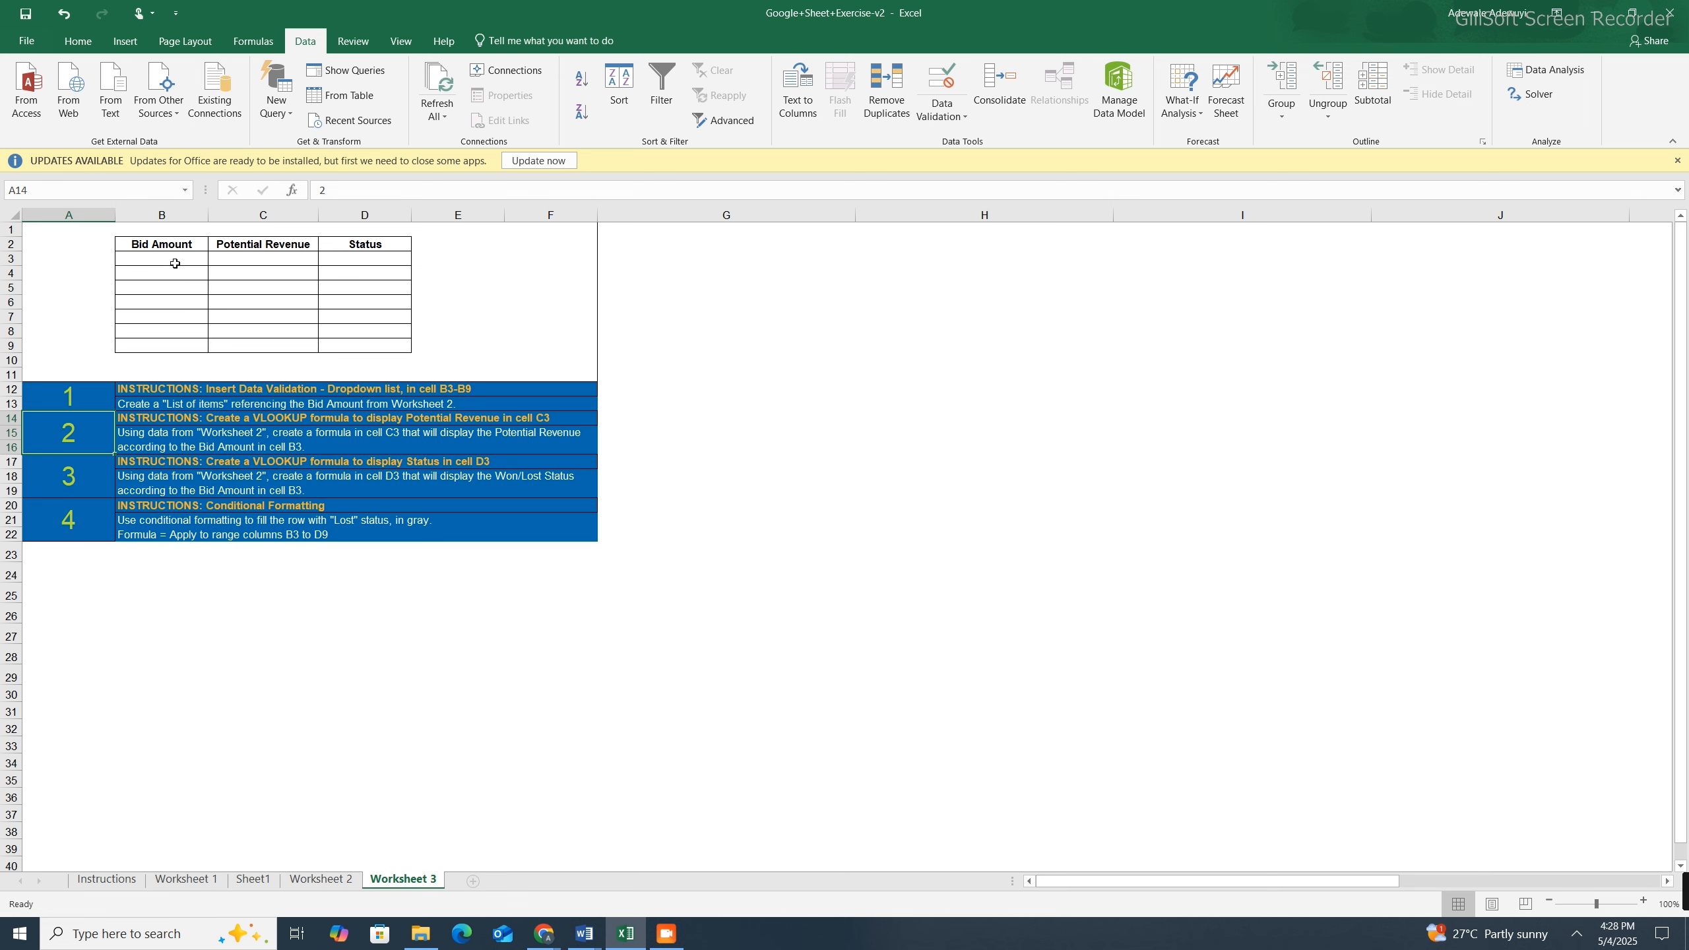
Step: Examine the bid amount dropdown in B3, the bid and revenue columns on Worksheet 2, and instruction 2 on Worksheet 3
click(217, 259)
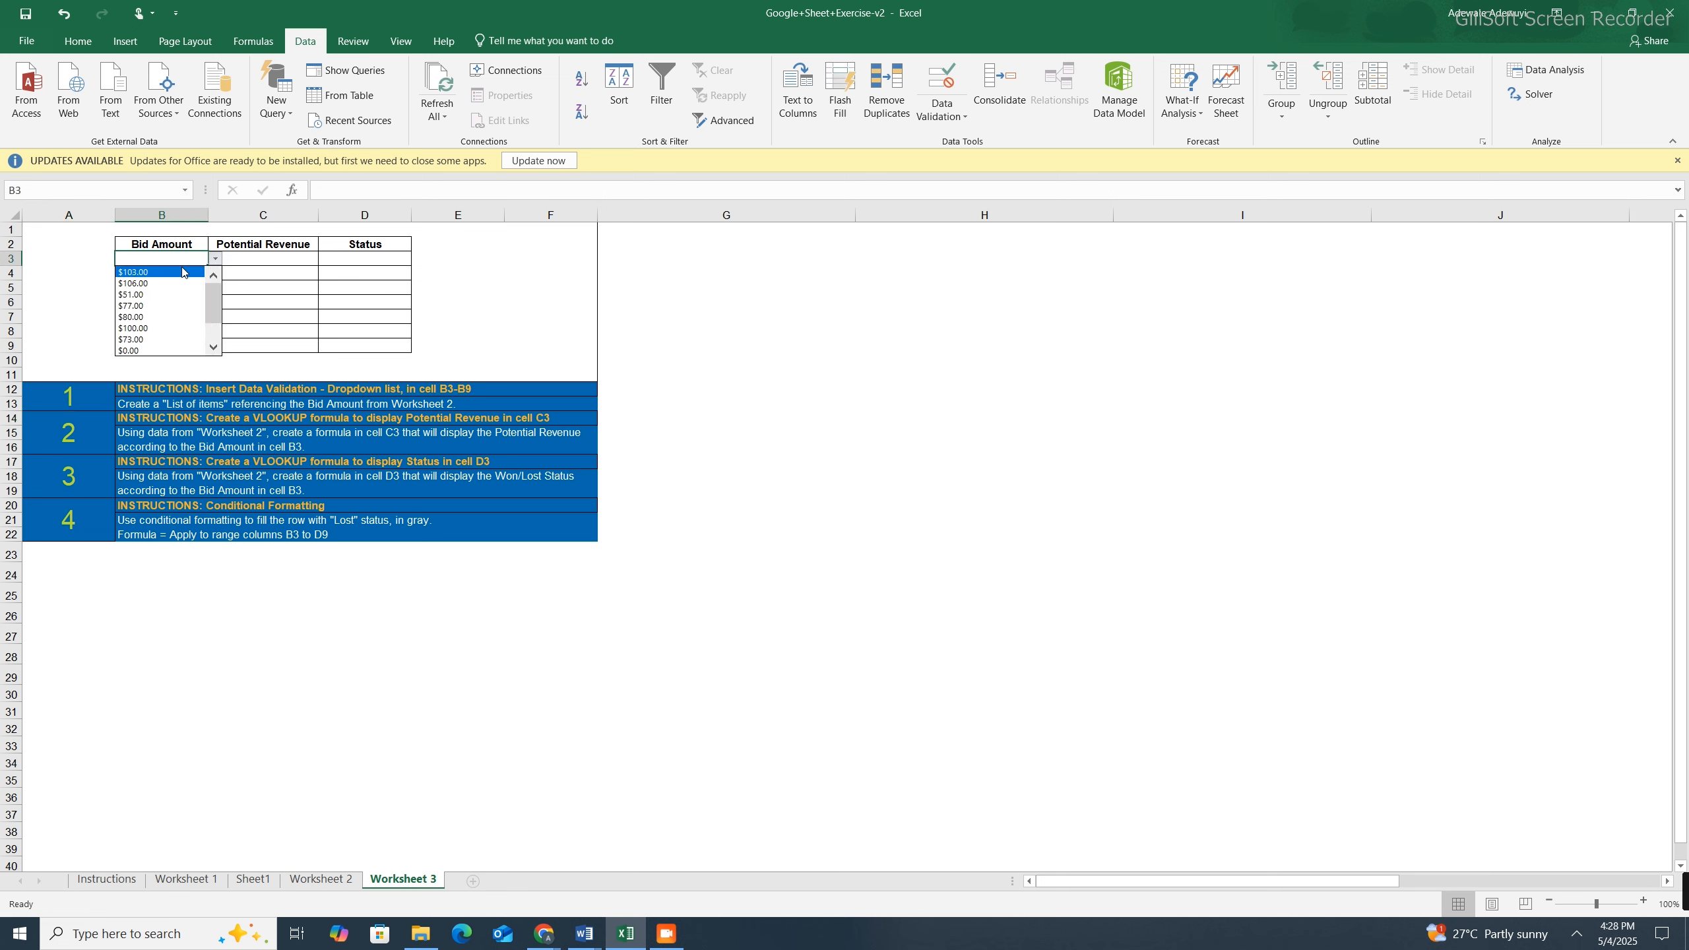
click(217, 258)
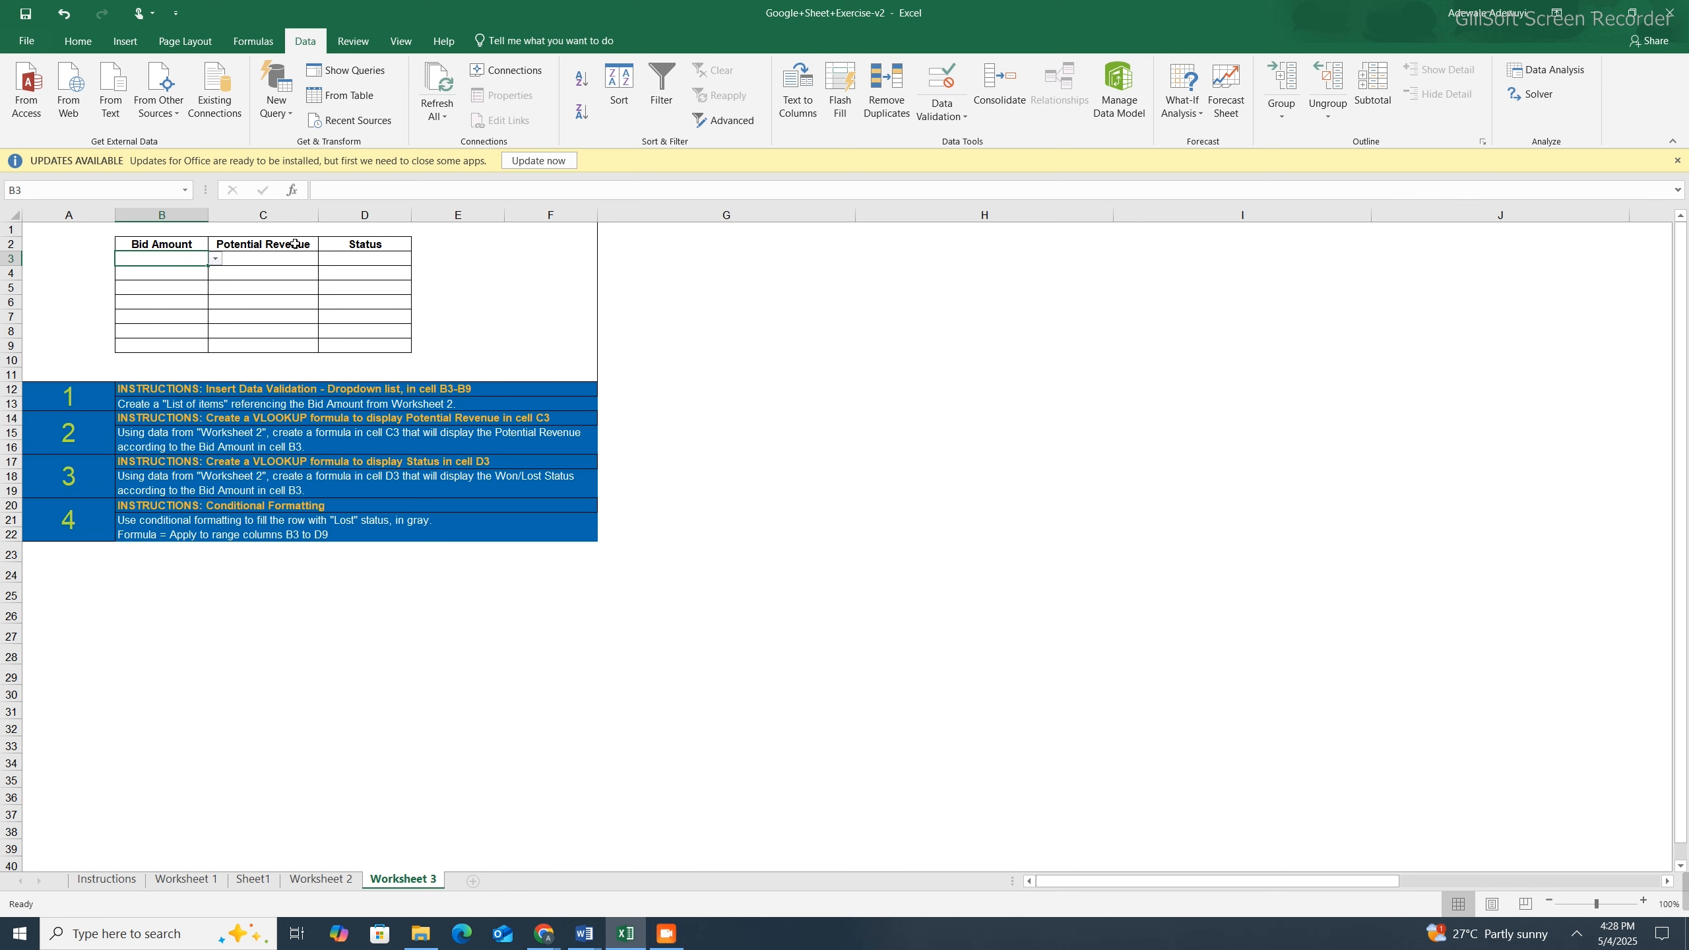
click(324, 881)
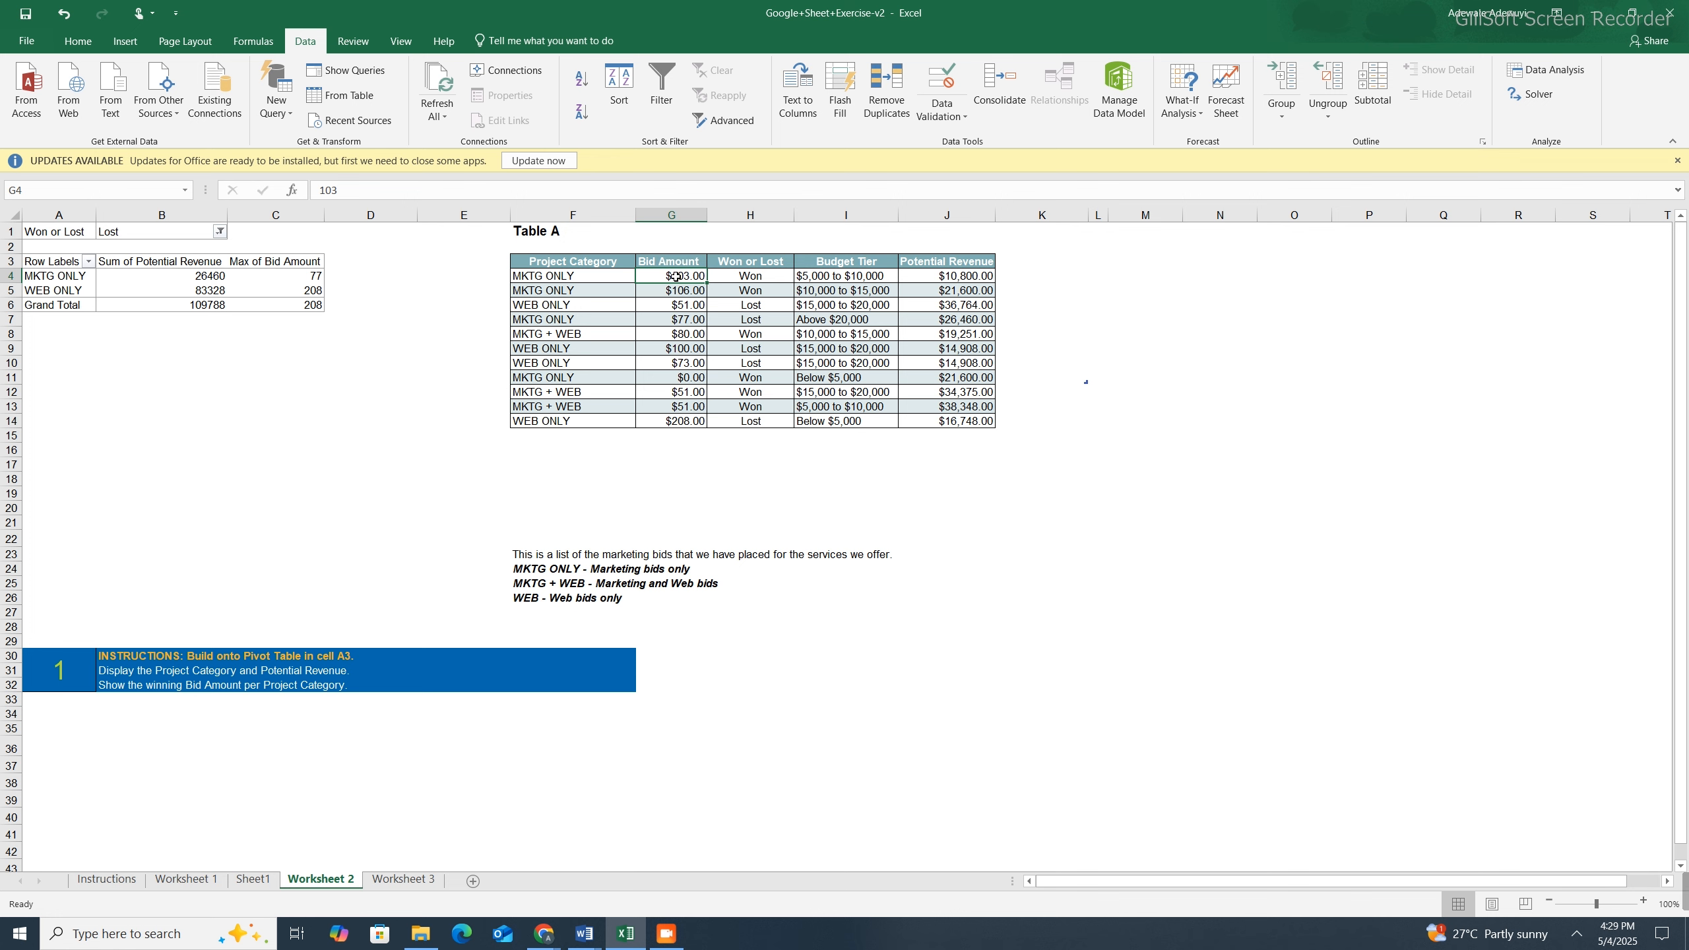
click(949, 282)
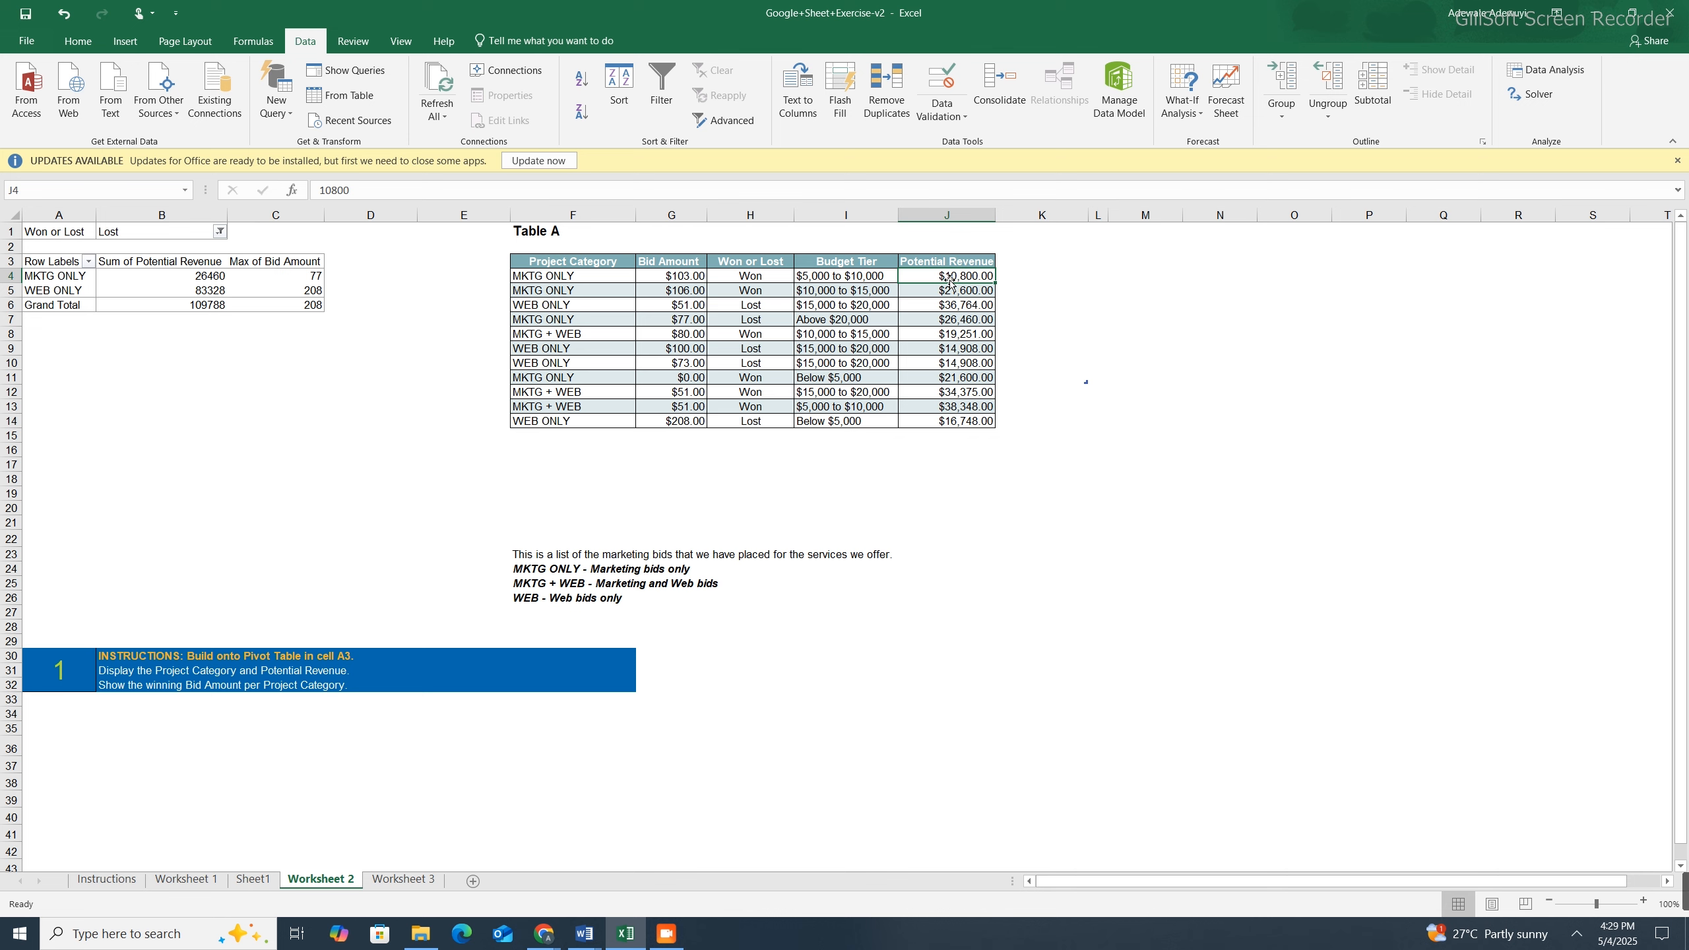
click(404, 880)
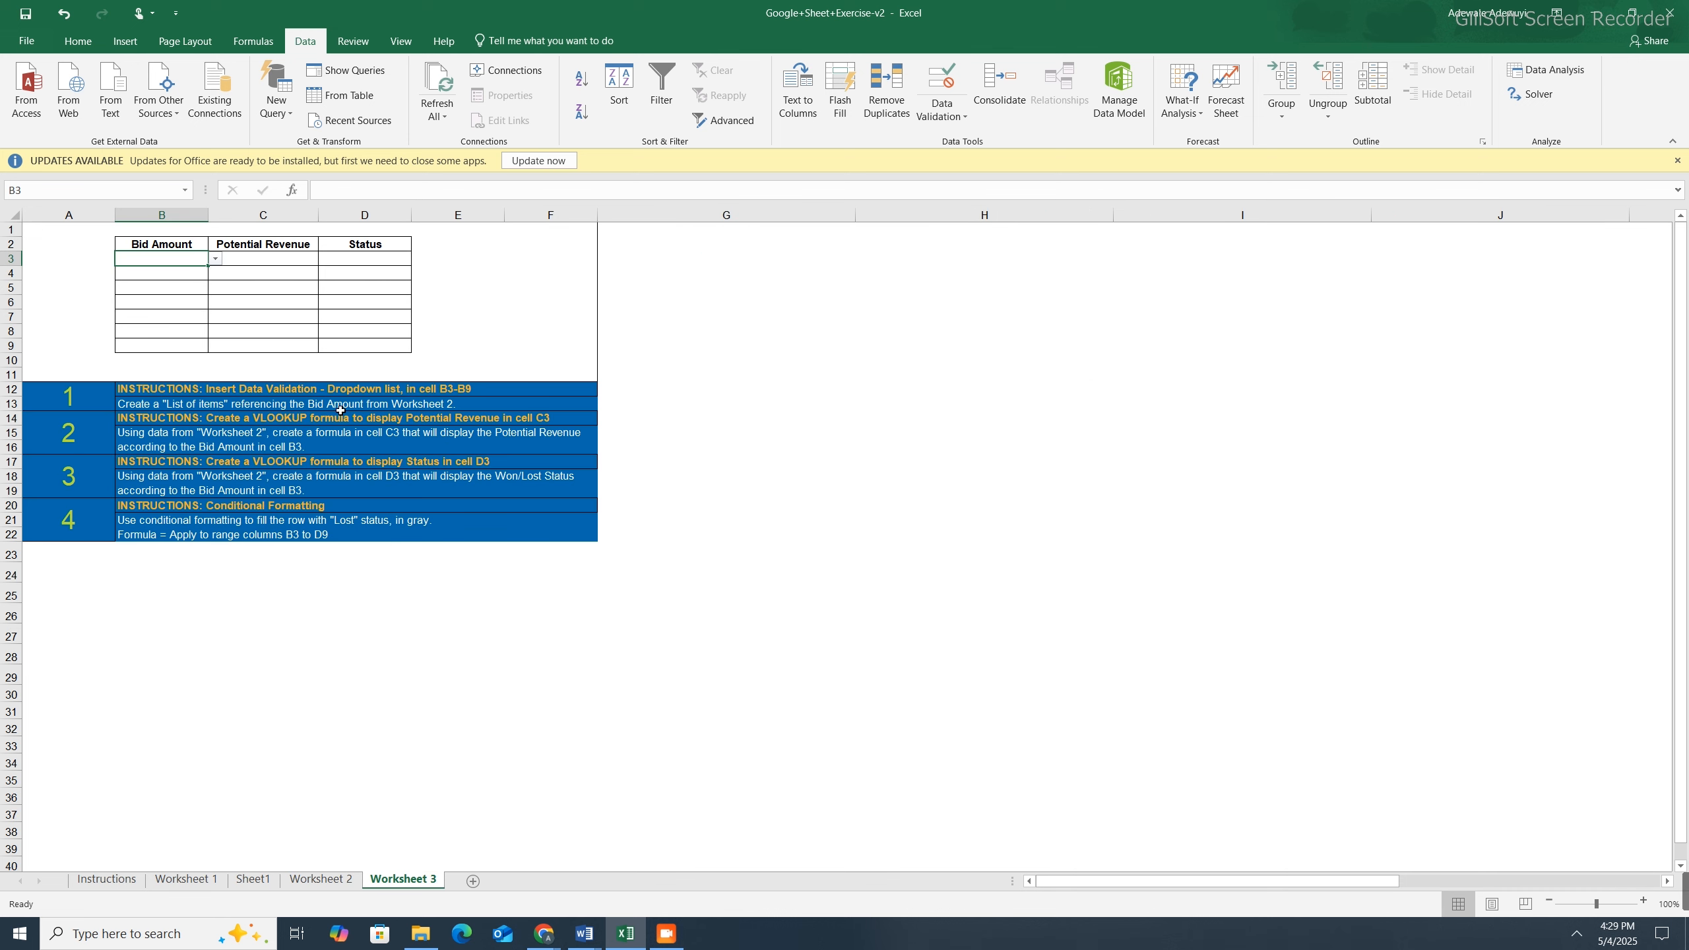
click(295, 418)
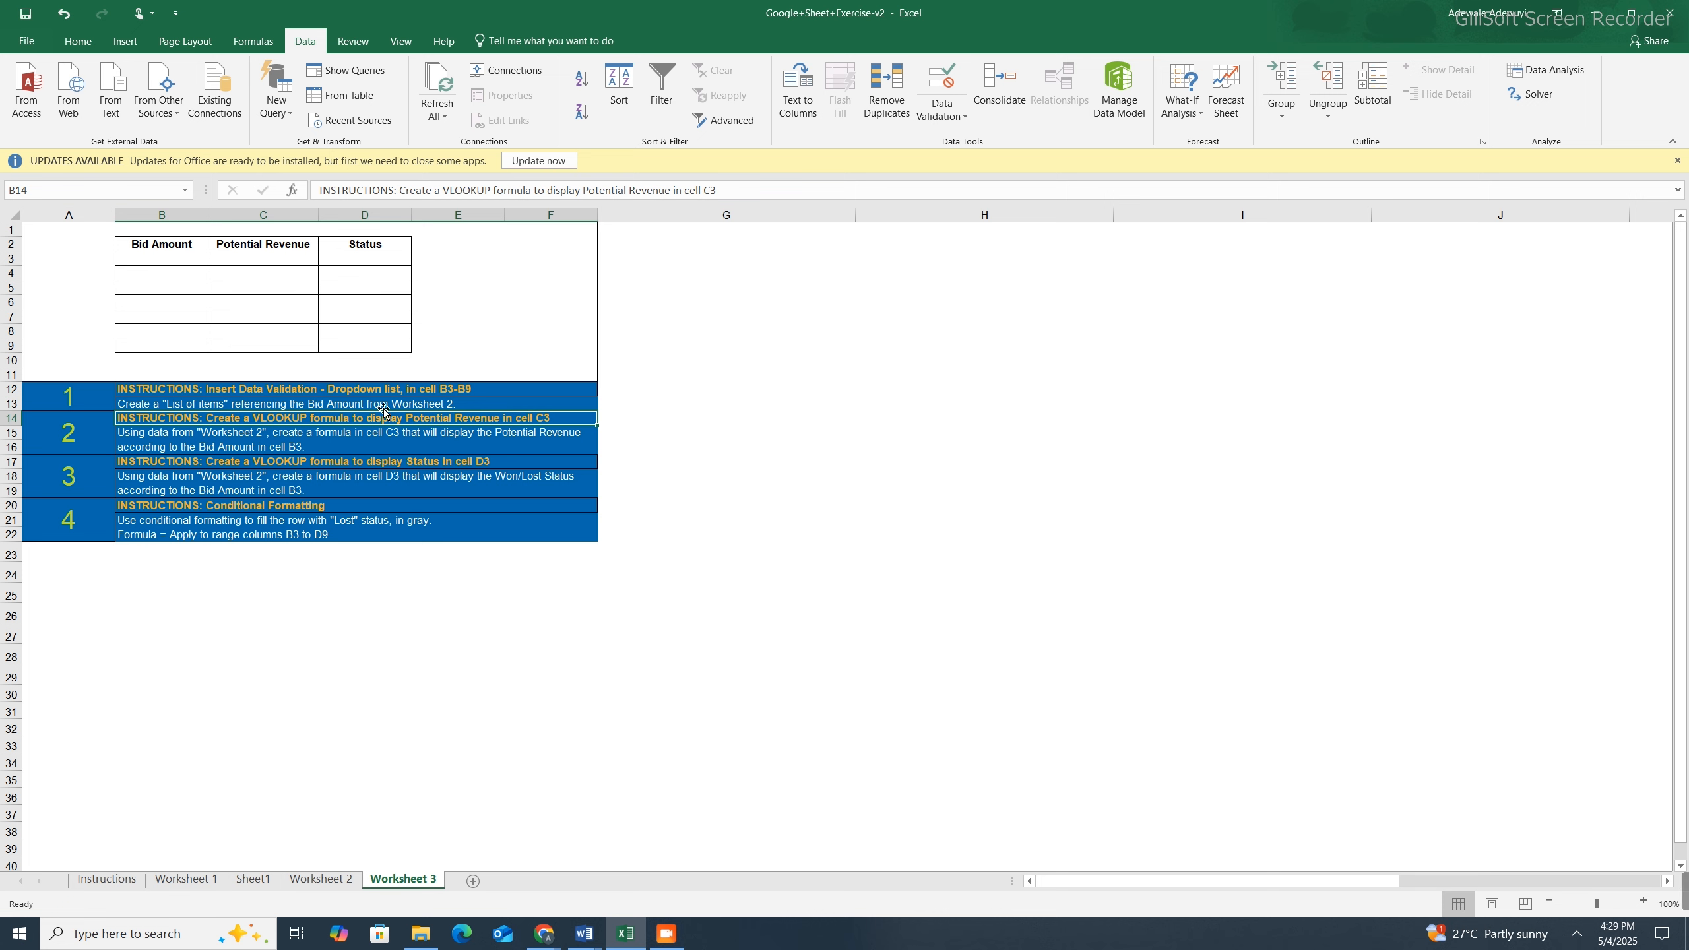
click(146, 444)
click(155, 433)
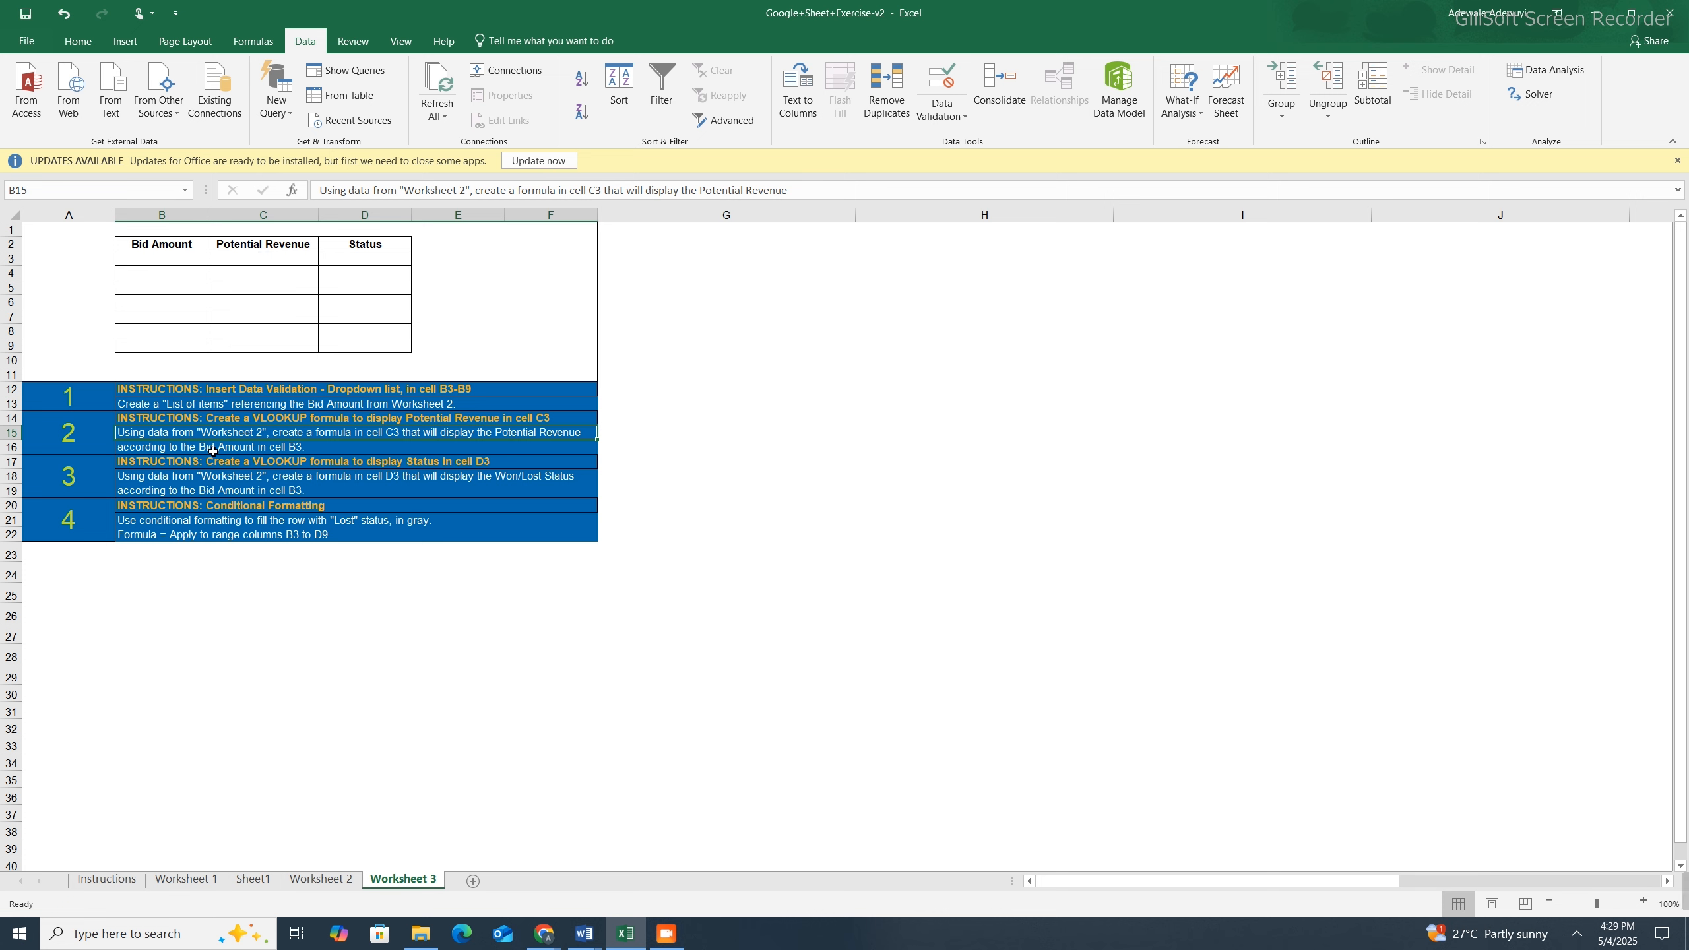
click(243, 258)
click(174, 254)
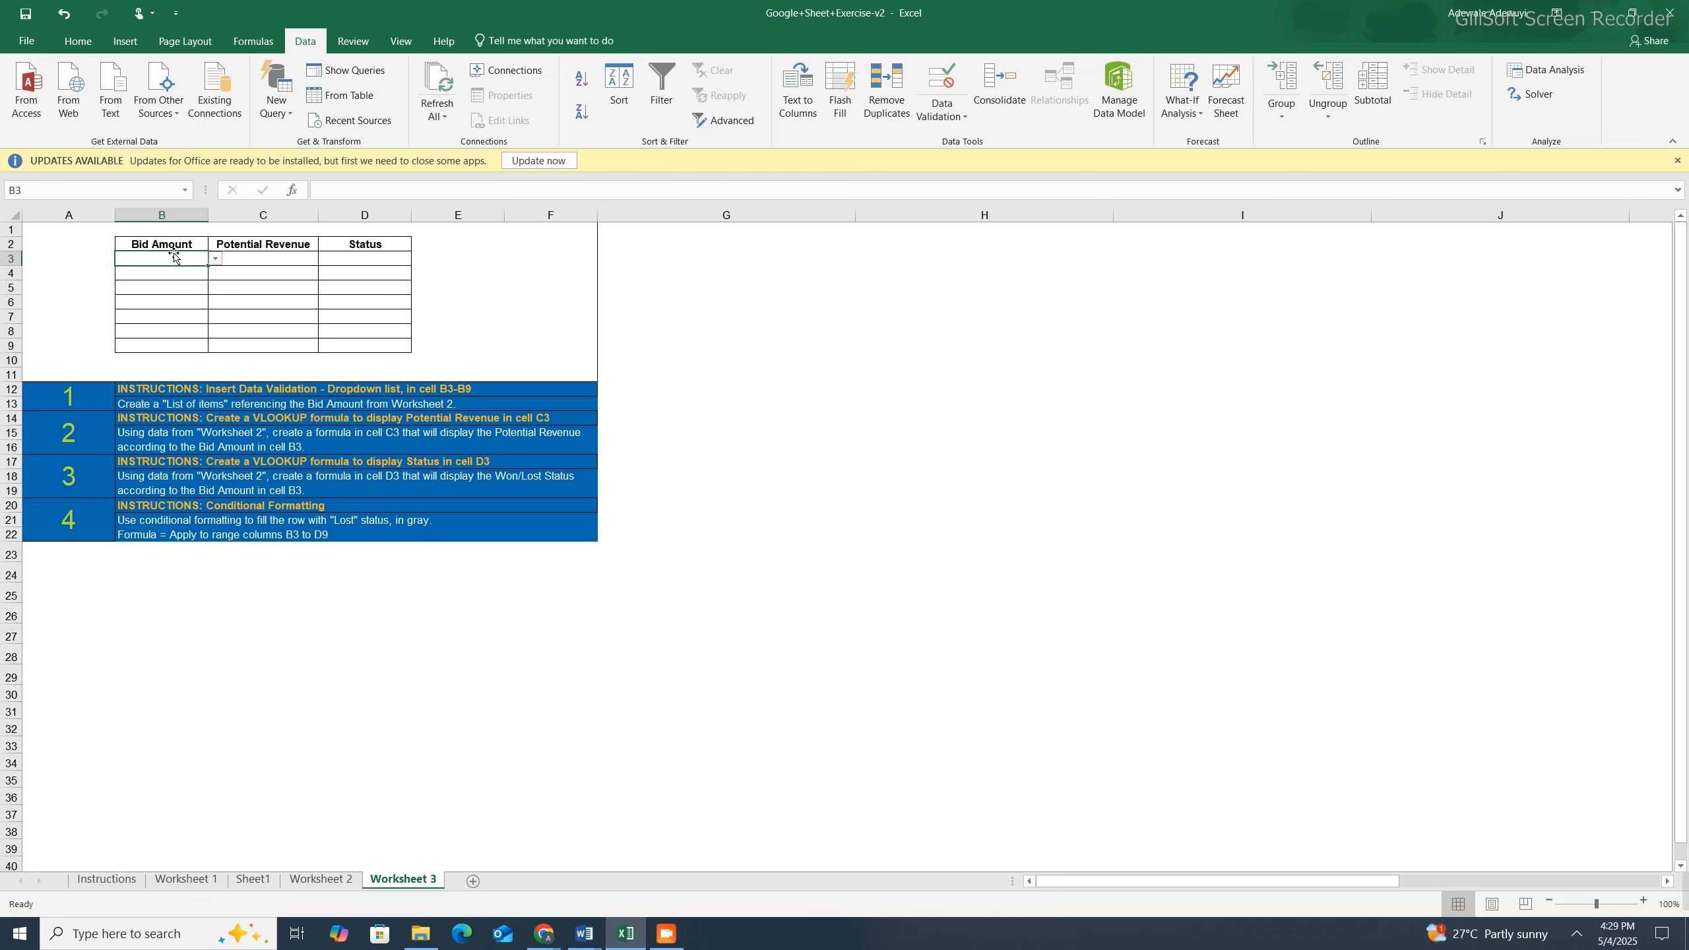
Step: Begin a VLOOKUP formula in cell C3 under Potential Revenue
click(238, 256)
text(=)
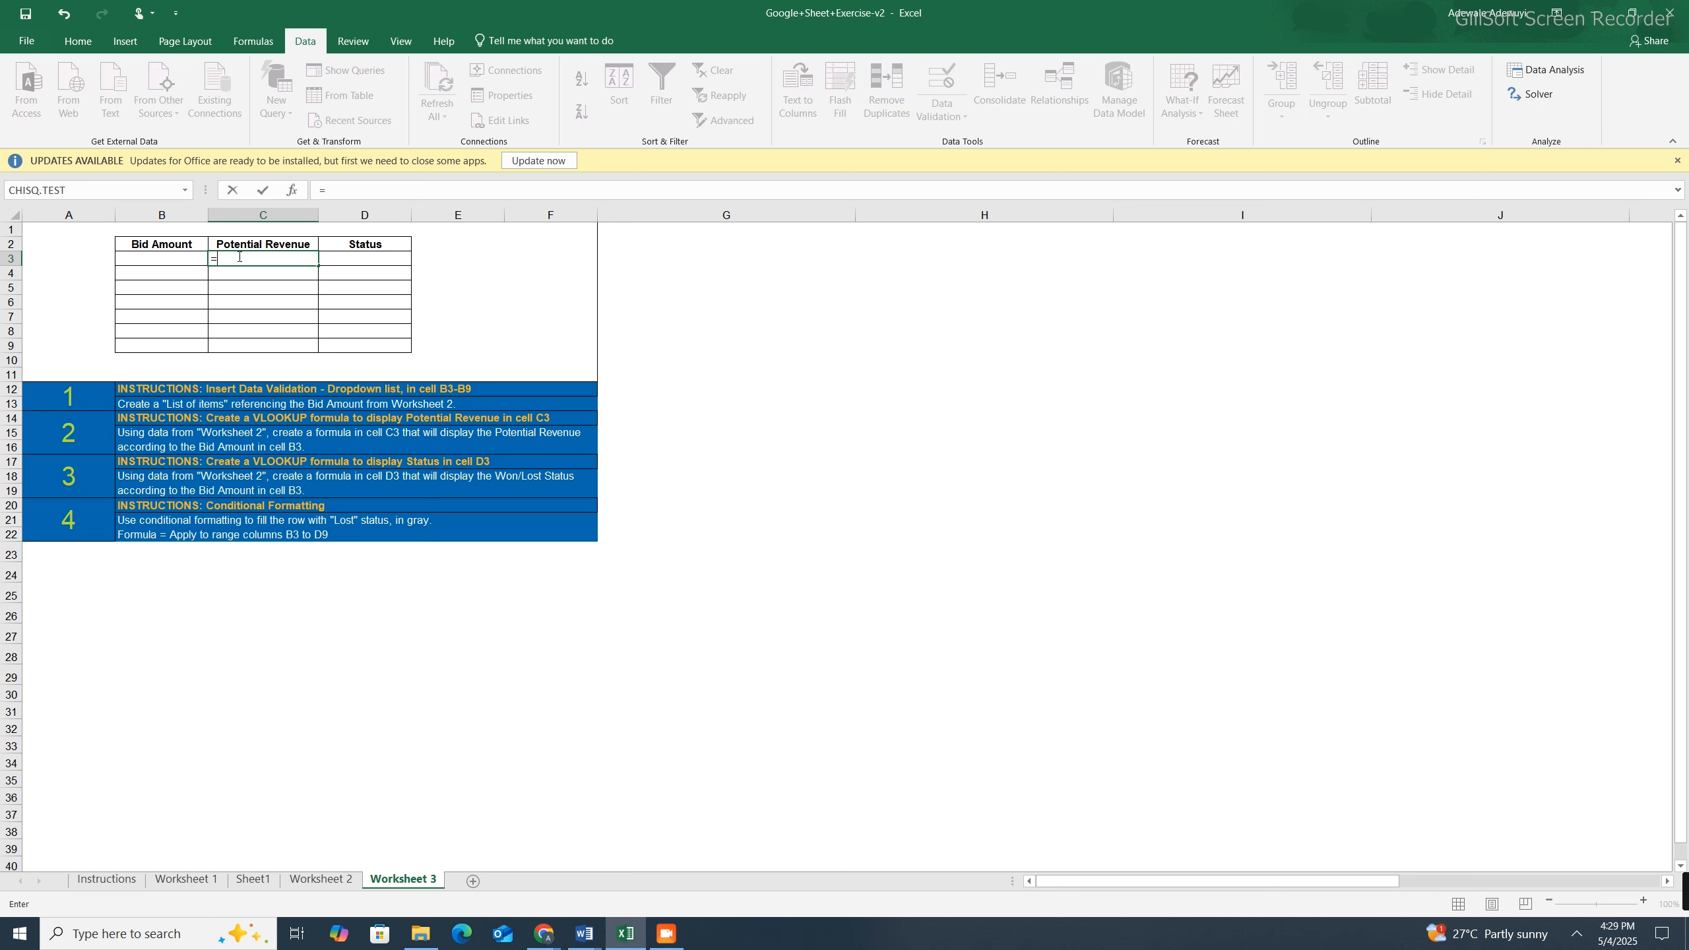
text(vlookup)
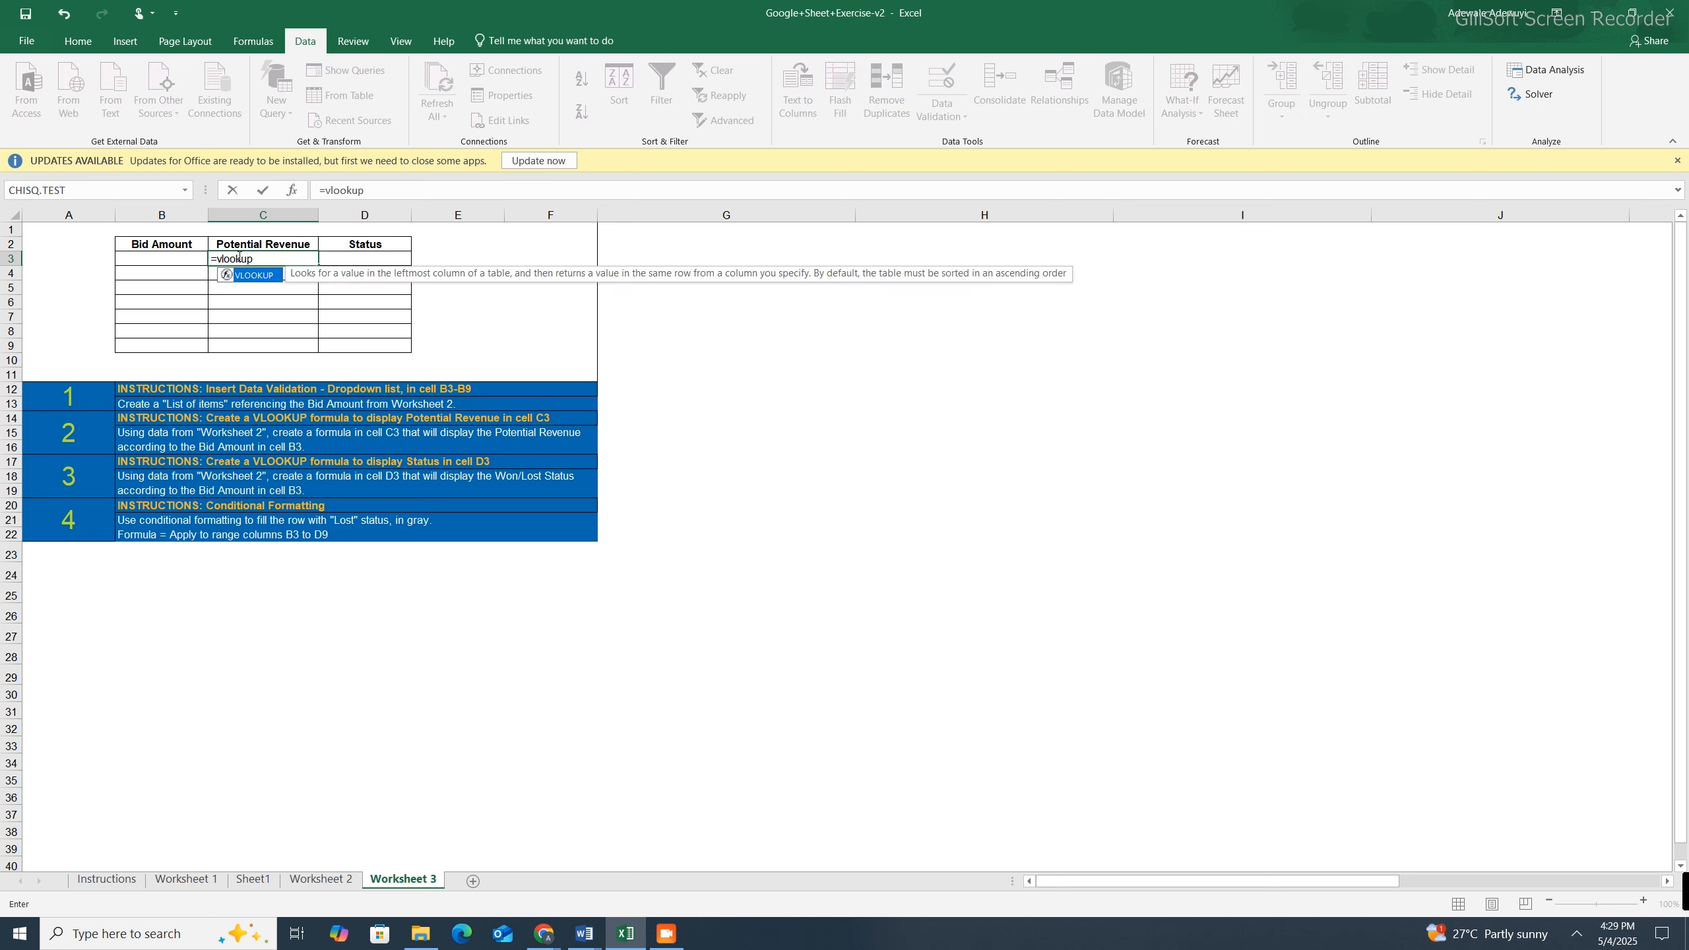
text(()
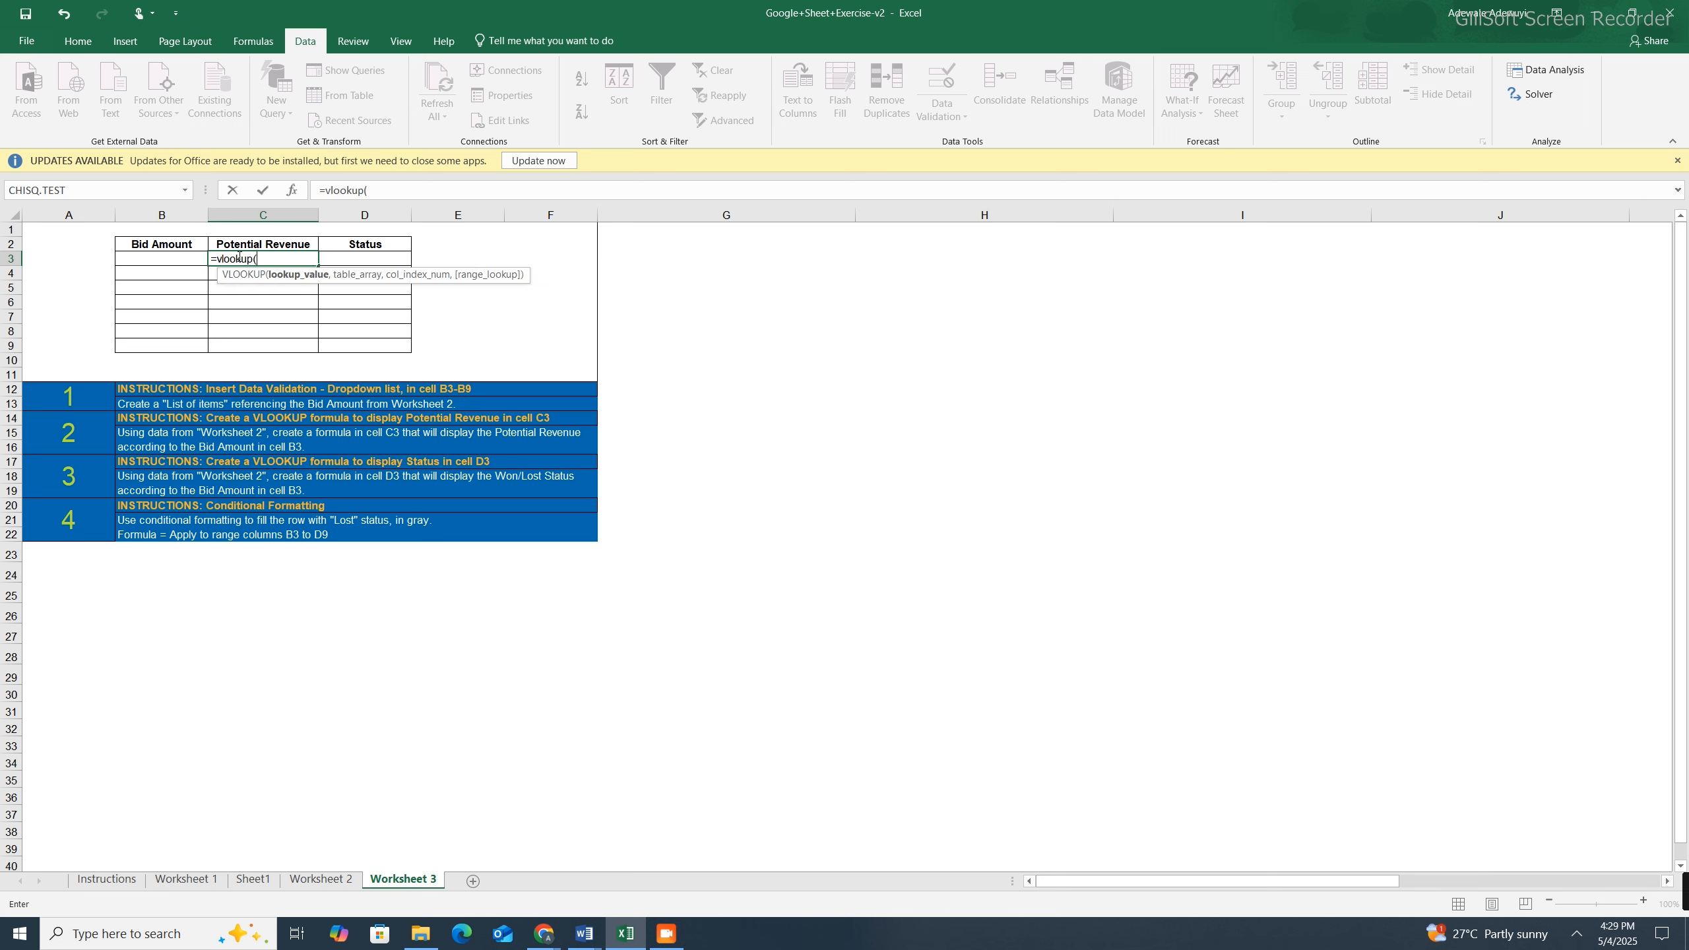
click(166, 259)
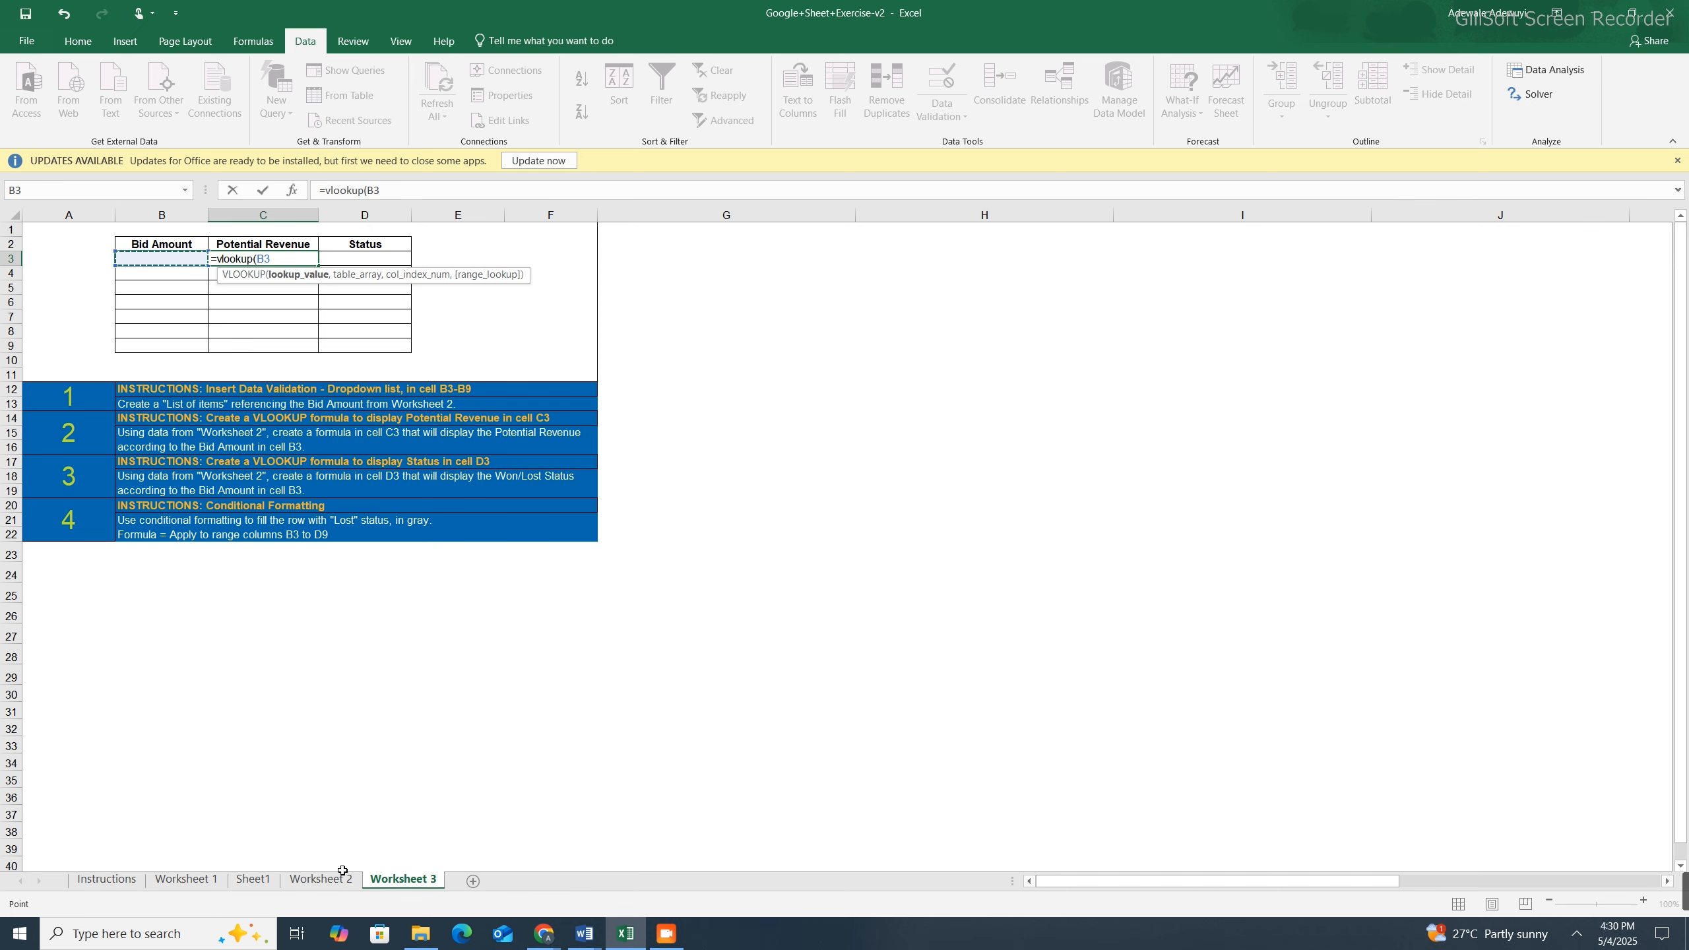
click(321, 879)
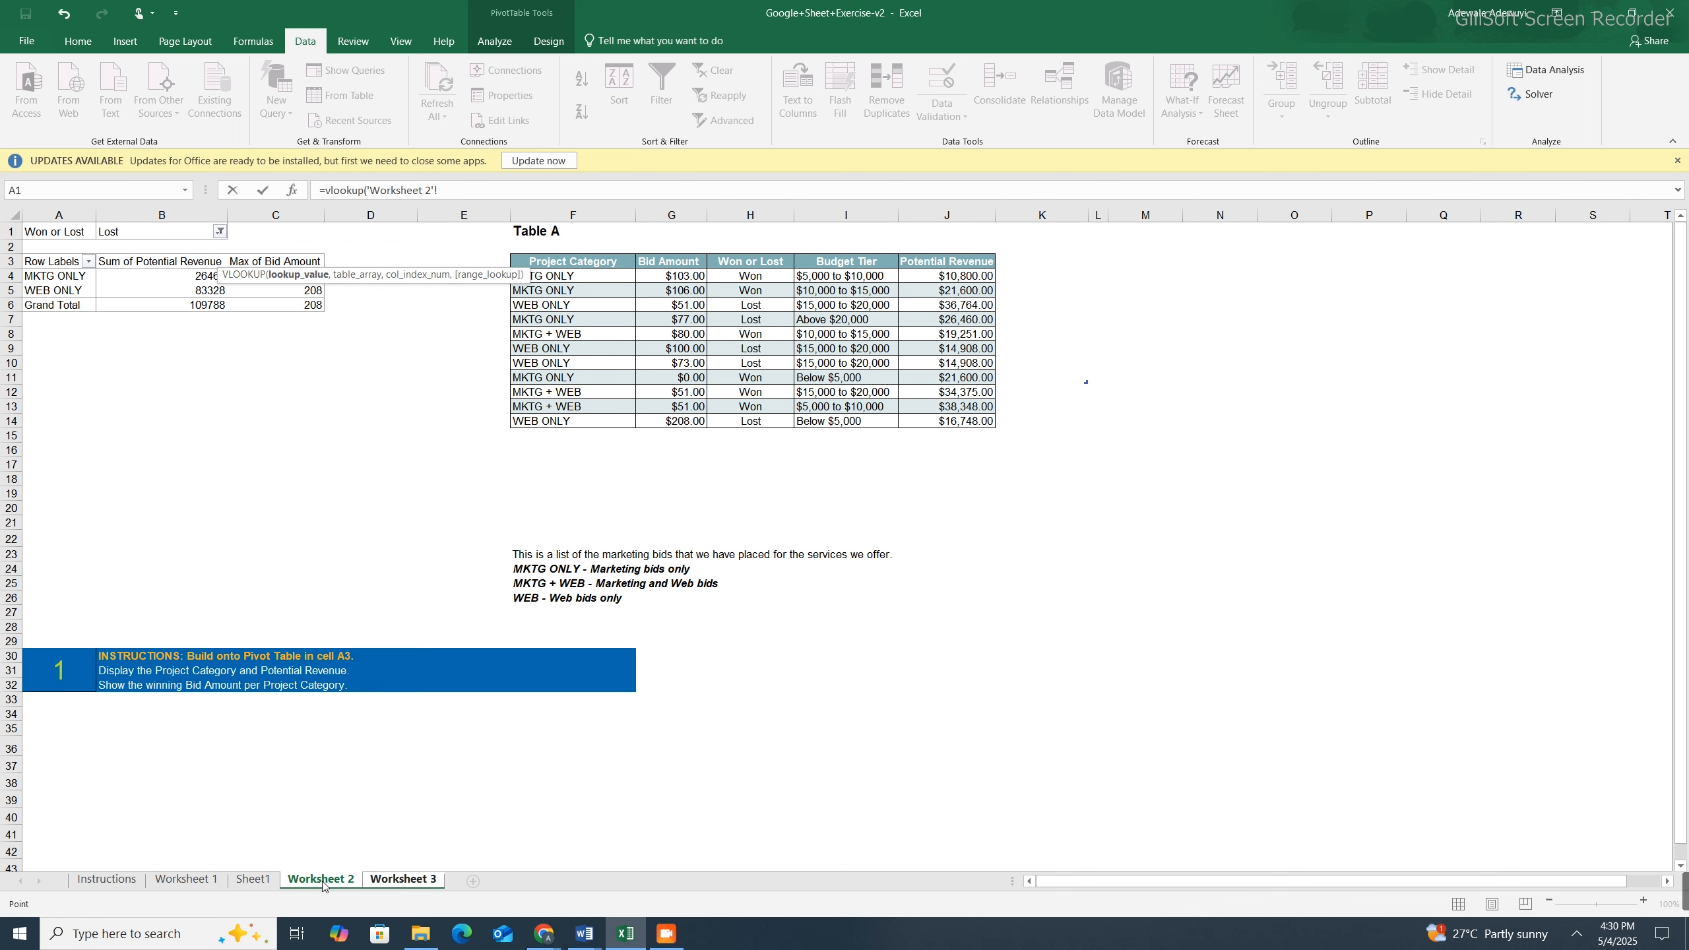
click(404, 880)
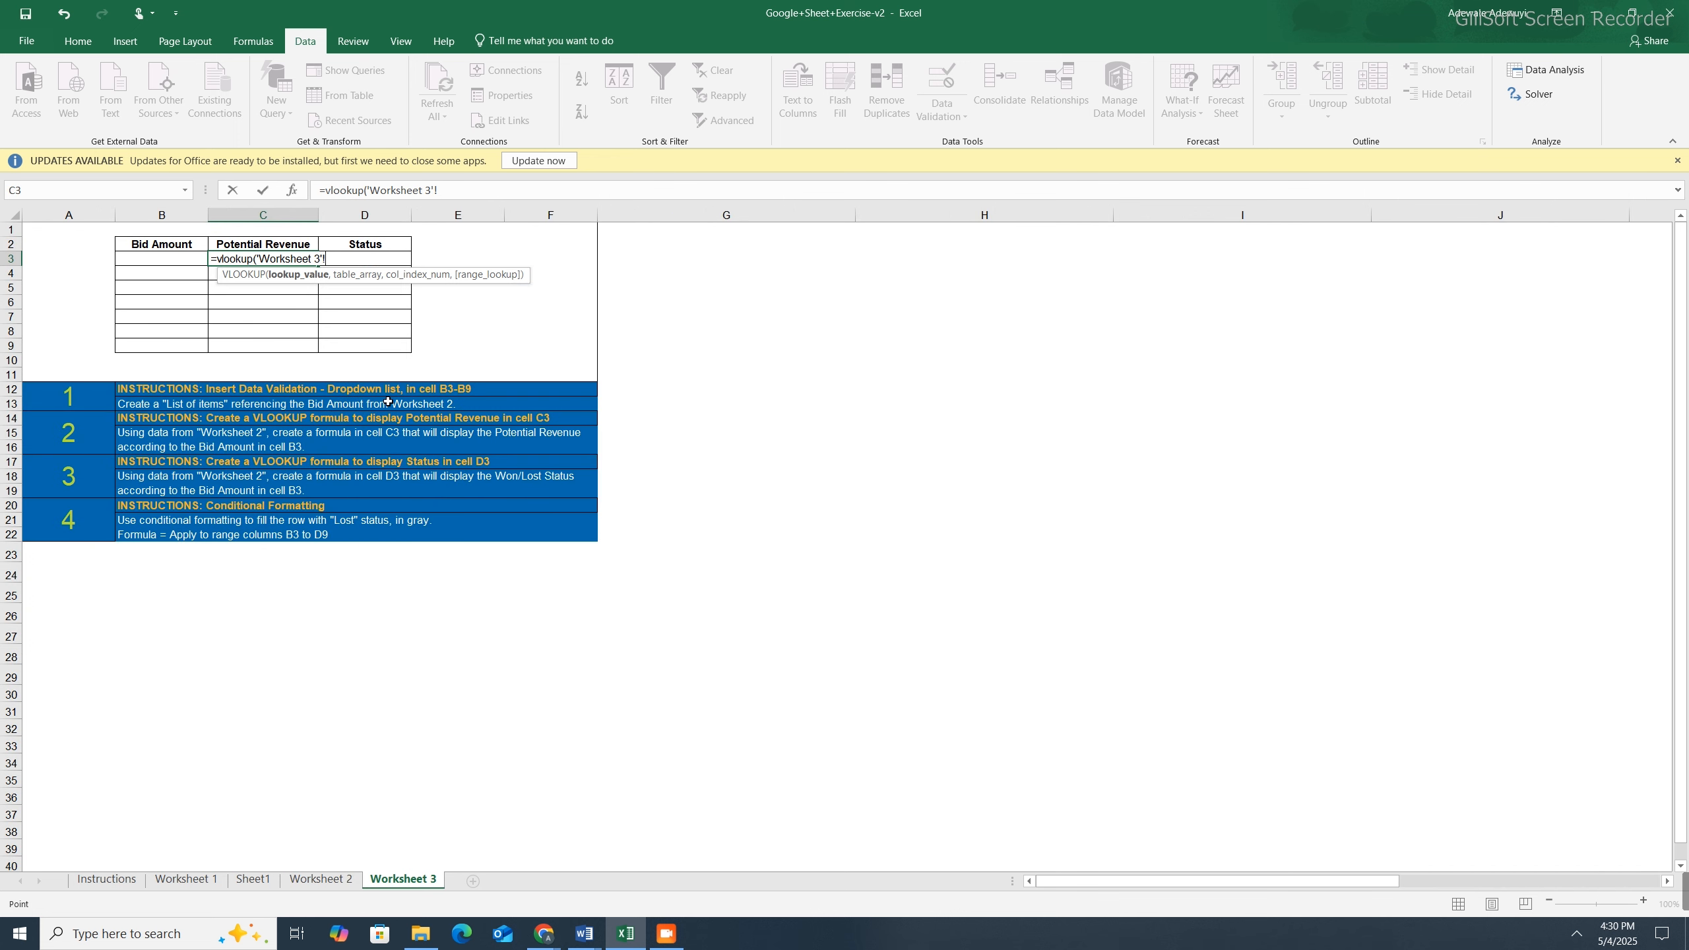
key(BackSpace)
key(BackSpace)
key(BackSpace)
key(BackSpace)
key(BackSpace)
key(BackSpace)
key(BackSpace)
key(BackSpace)
key(BackSpace)
key(BackSpace)
key(BackSpace)
key(BackSpace)
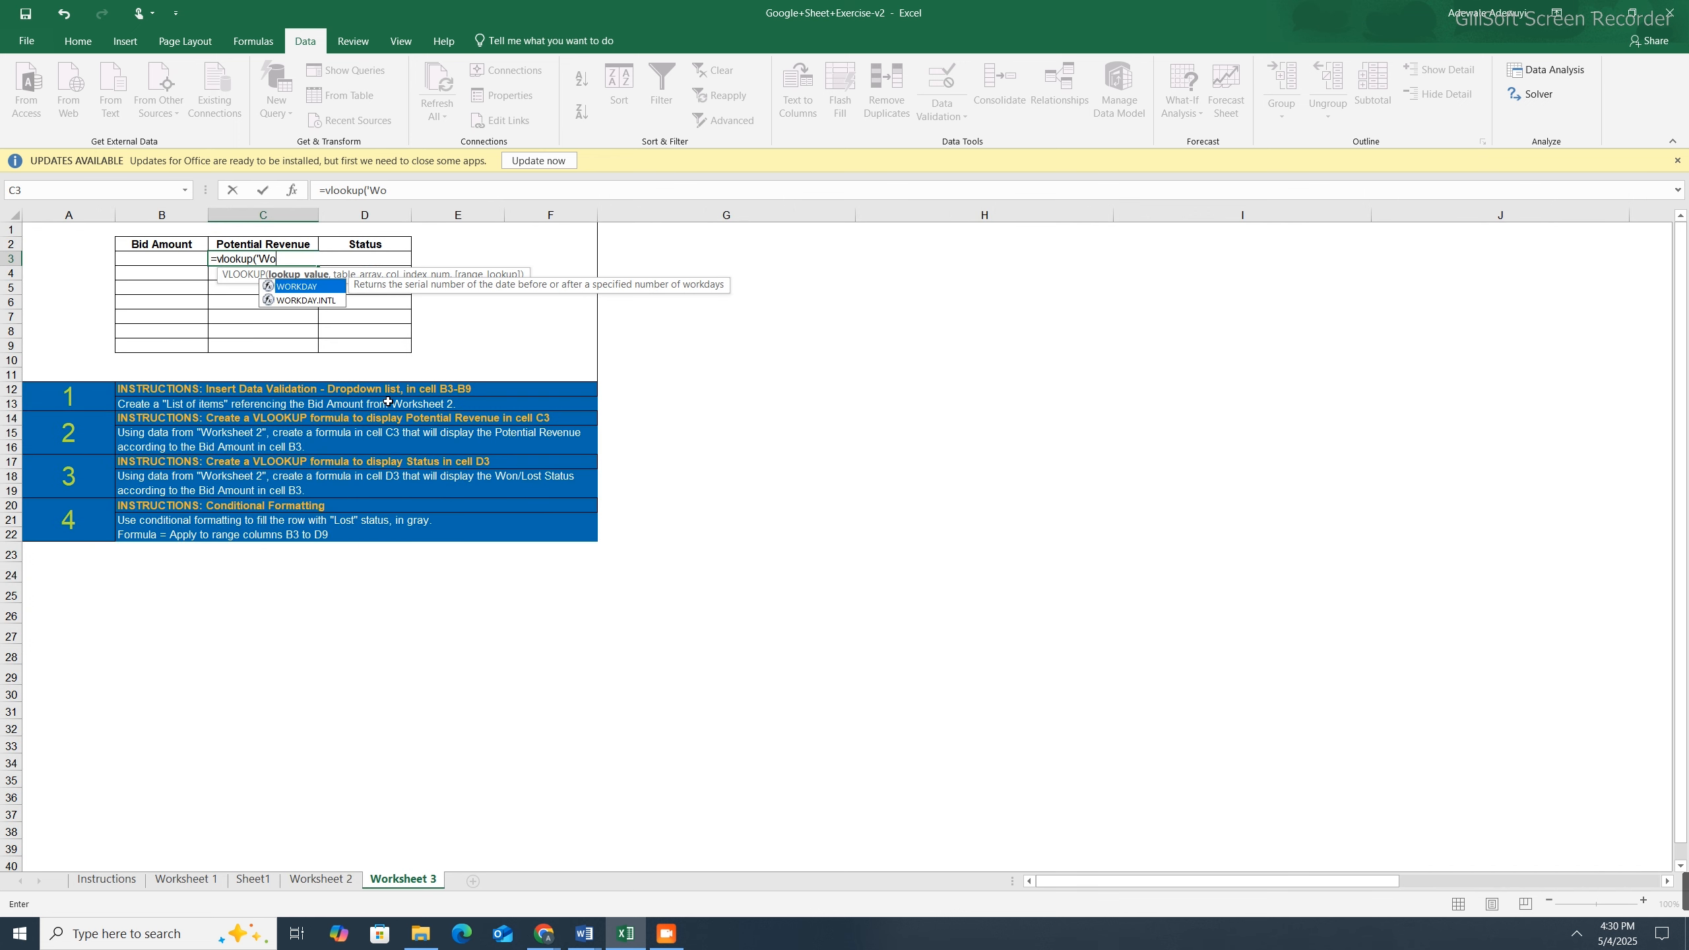
key(BackSpace)
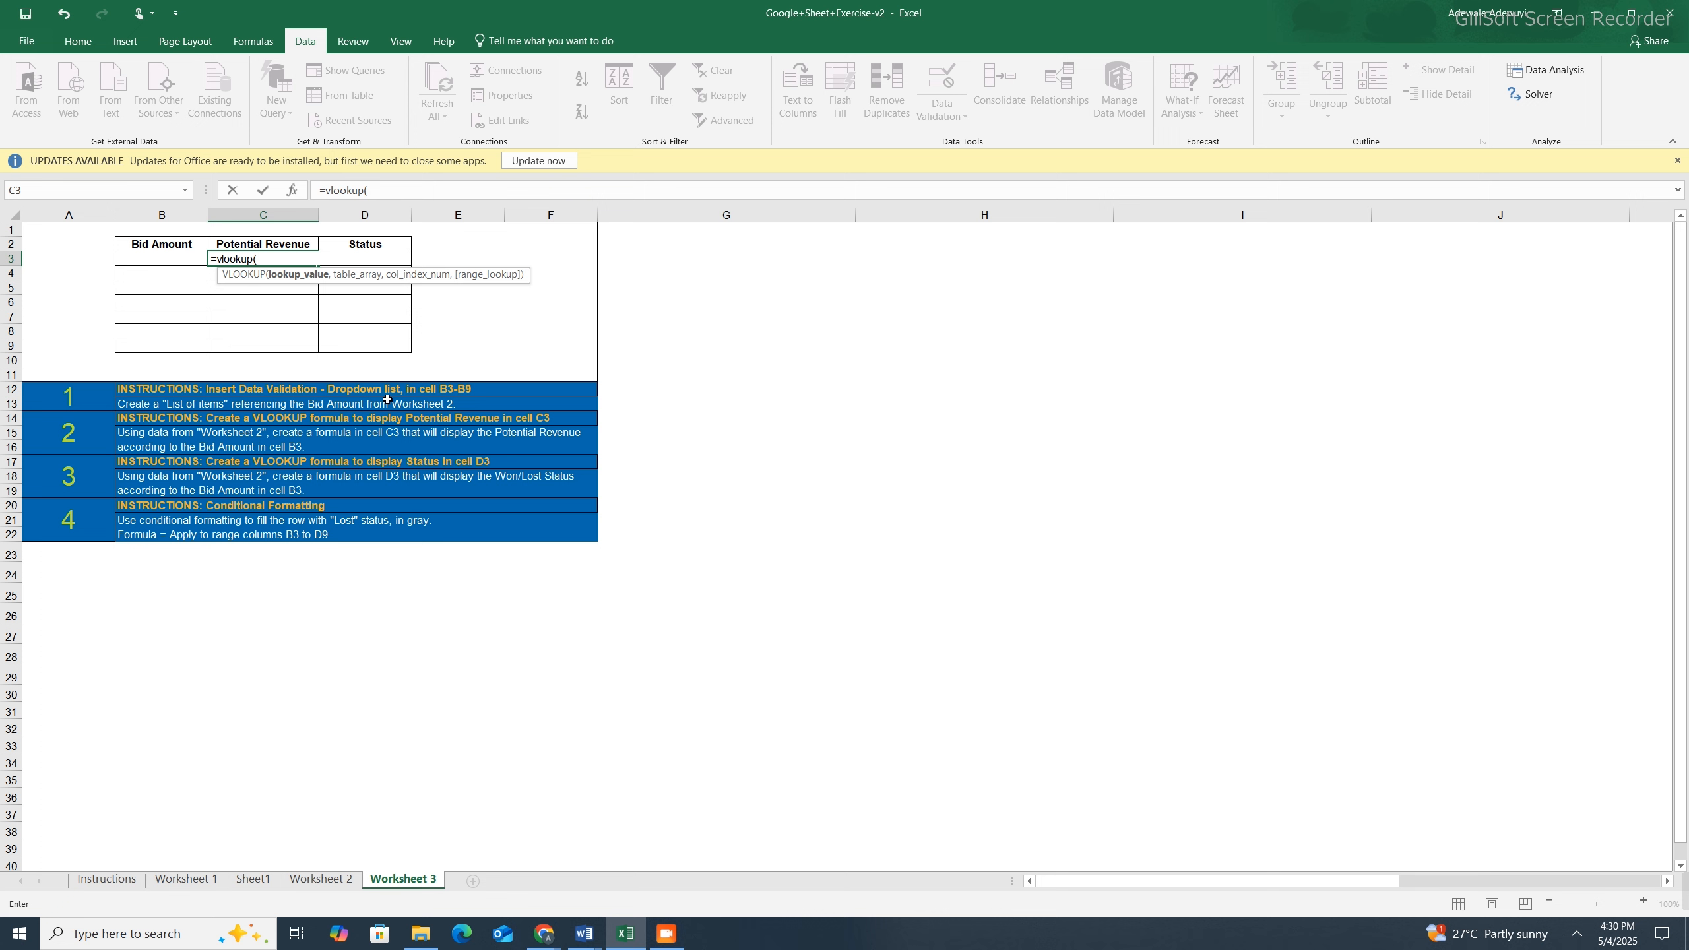
Step: Set the VLOOKUP lookup value to cell B3 of Worksheet 3 and the table array to G4:J14 of Worksheet 2
click(154, 262)
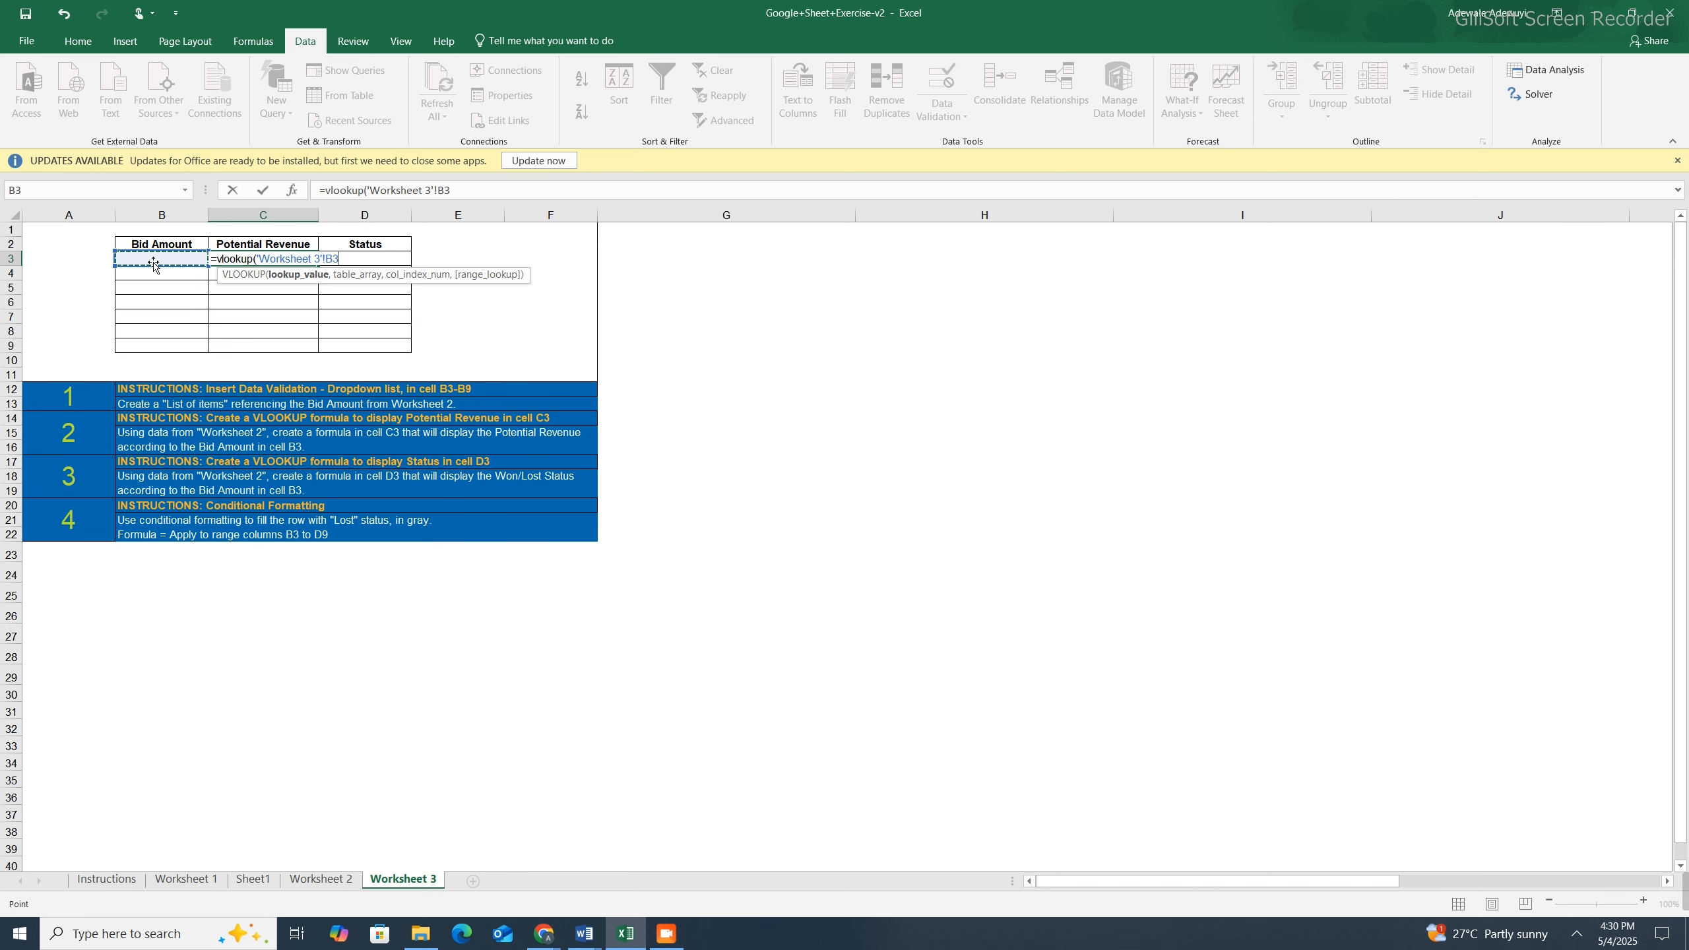
text(,,)
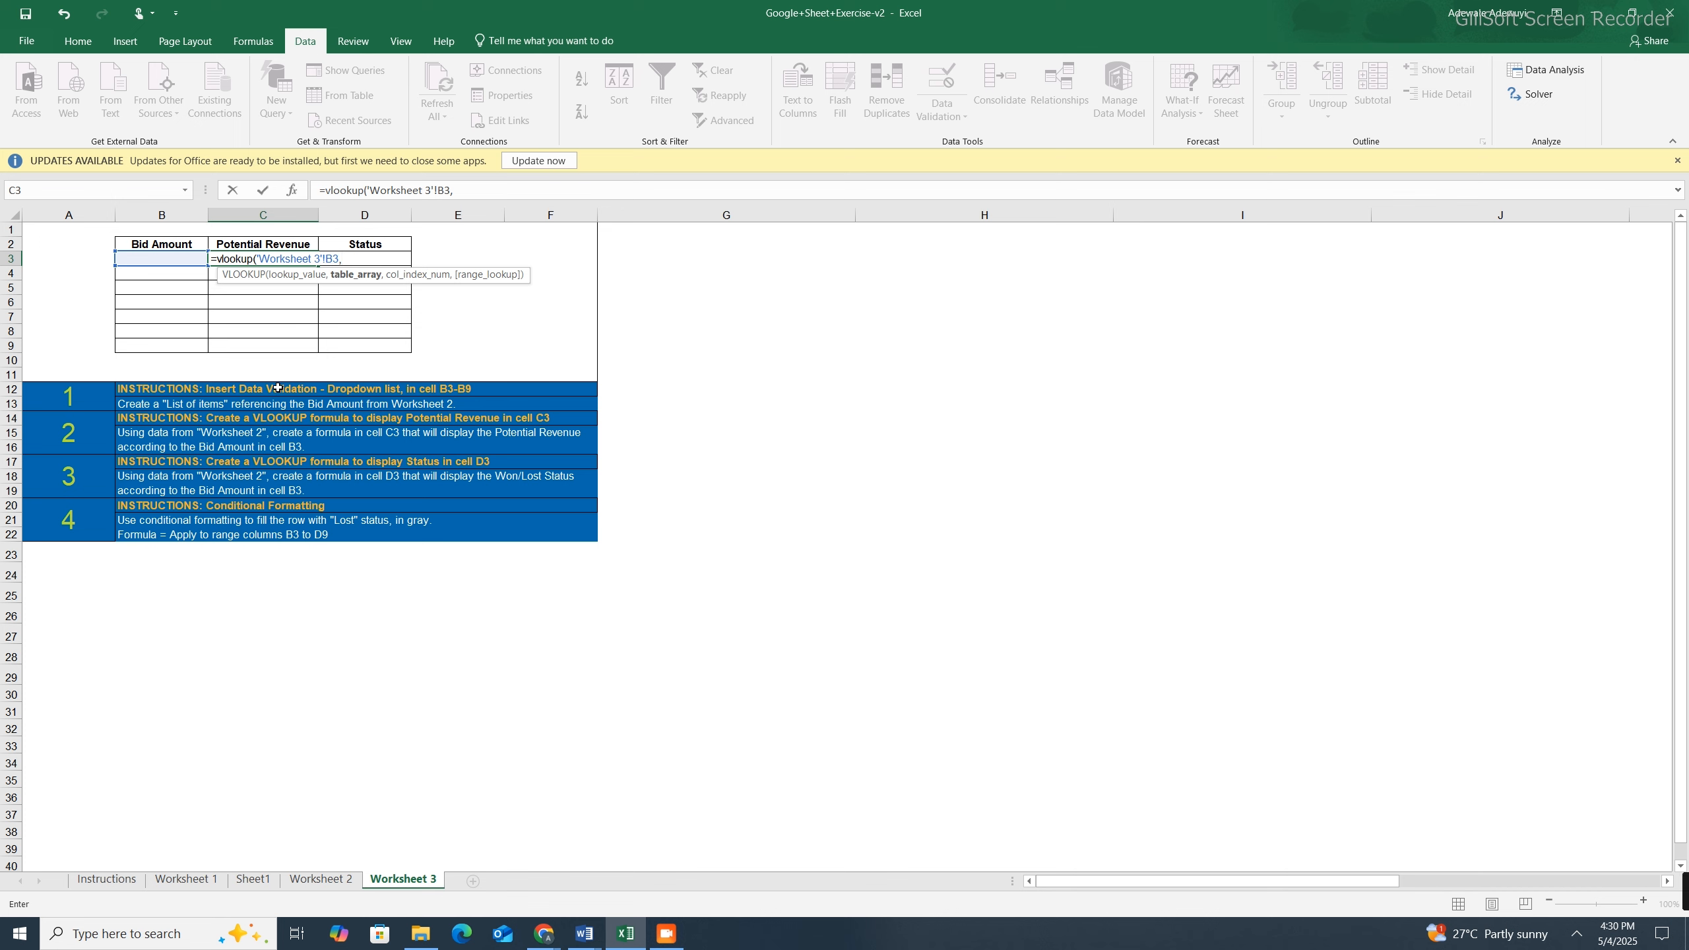
click(330, 881)
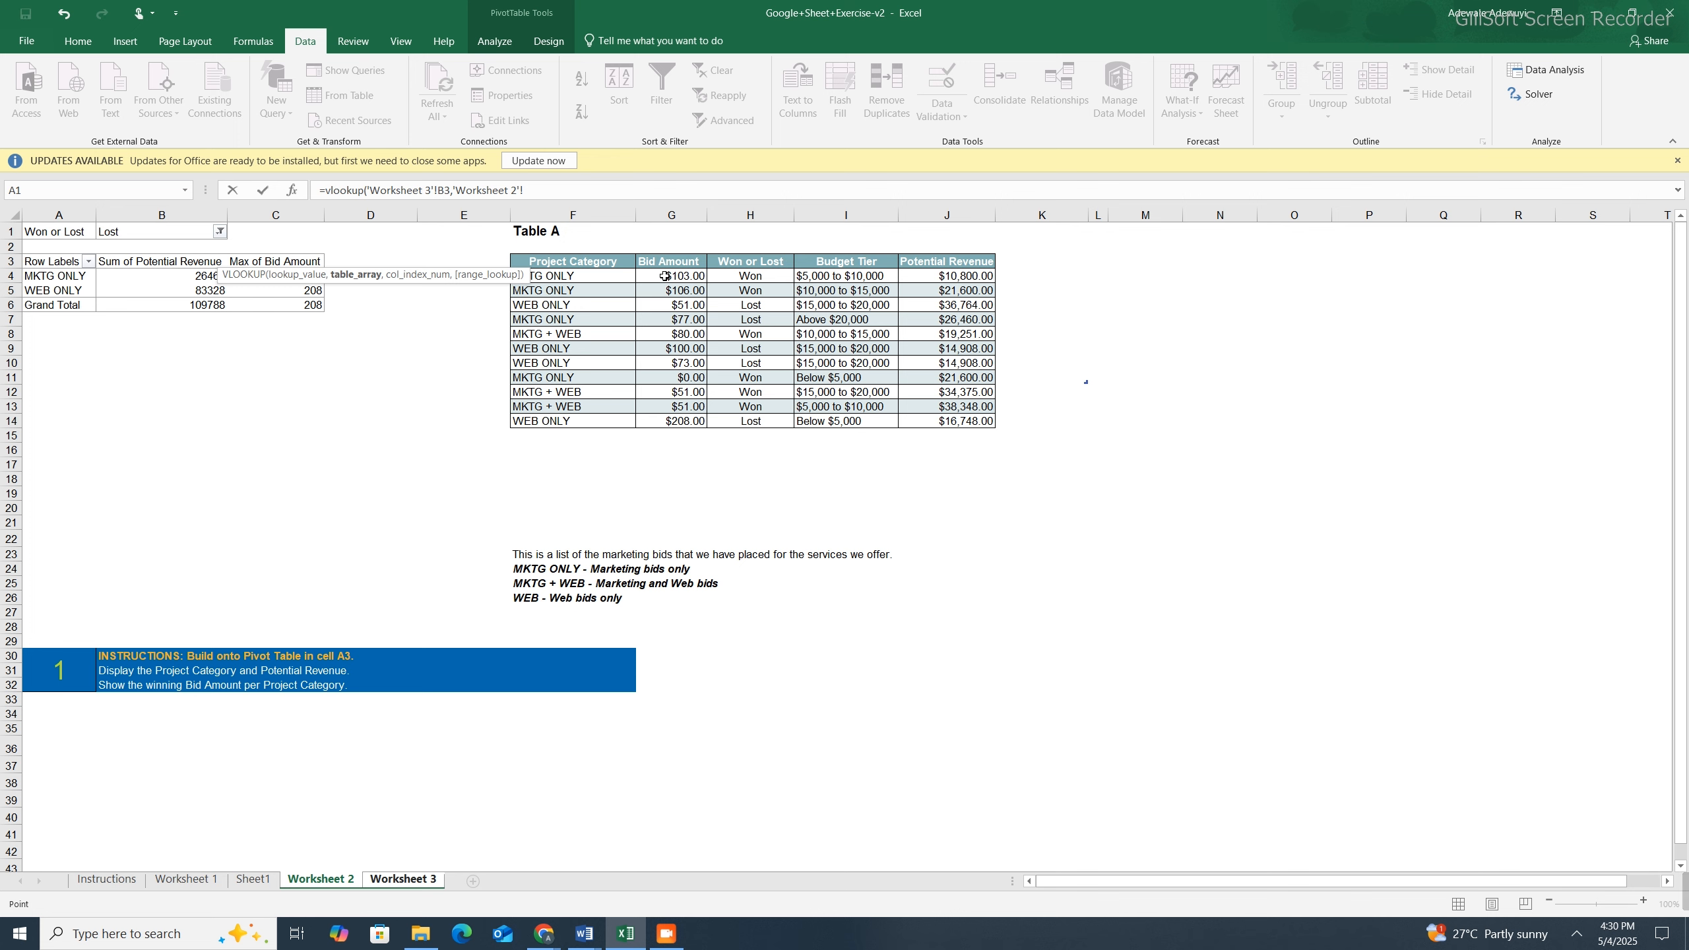
drag(666, 275, 957, 418)
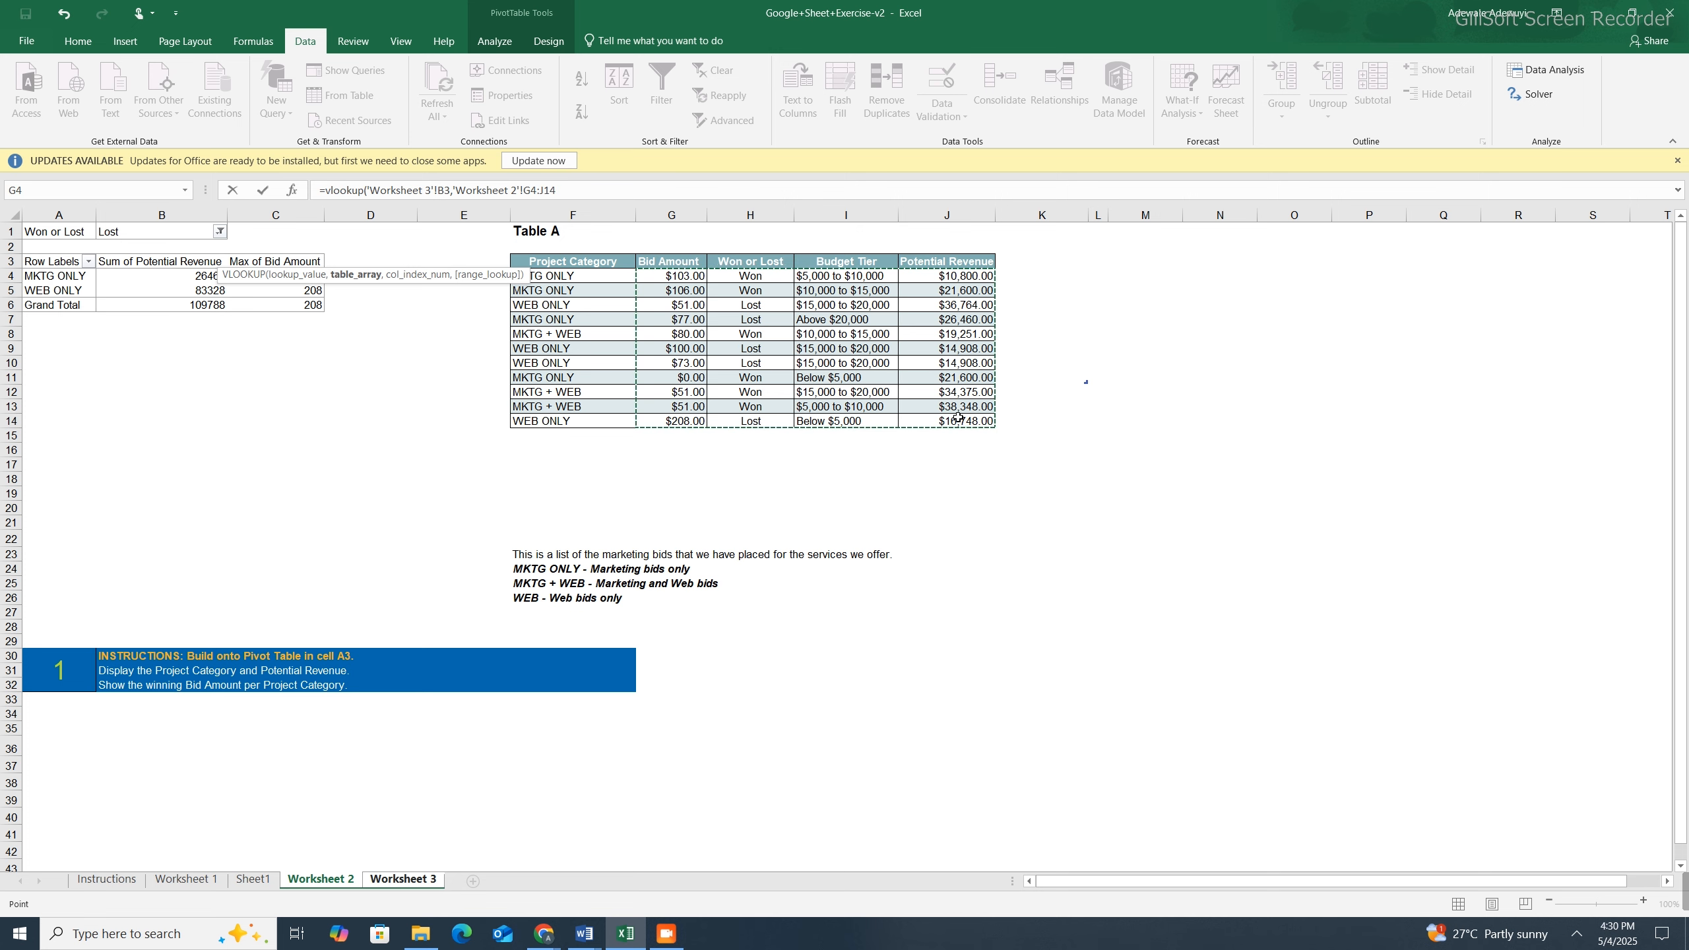
Step: Return to Worksheet 3 and correct the sheet reference of the VLOOKUP table array to Worksheet 2
click(404, 879)
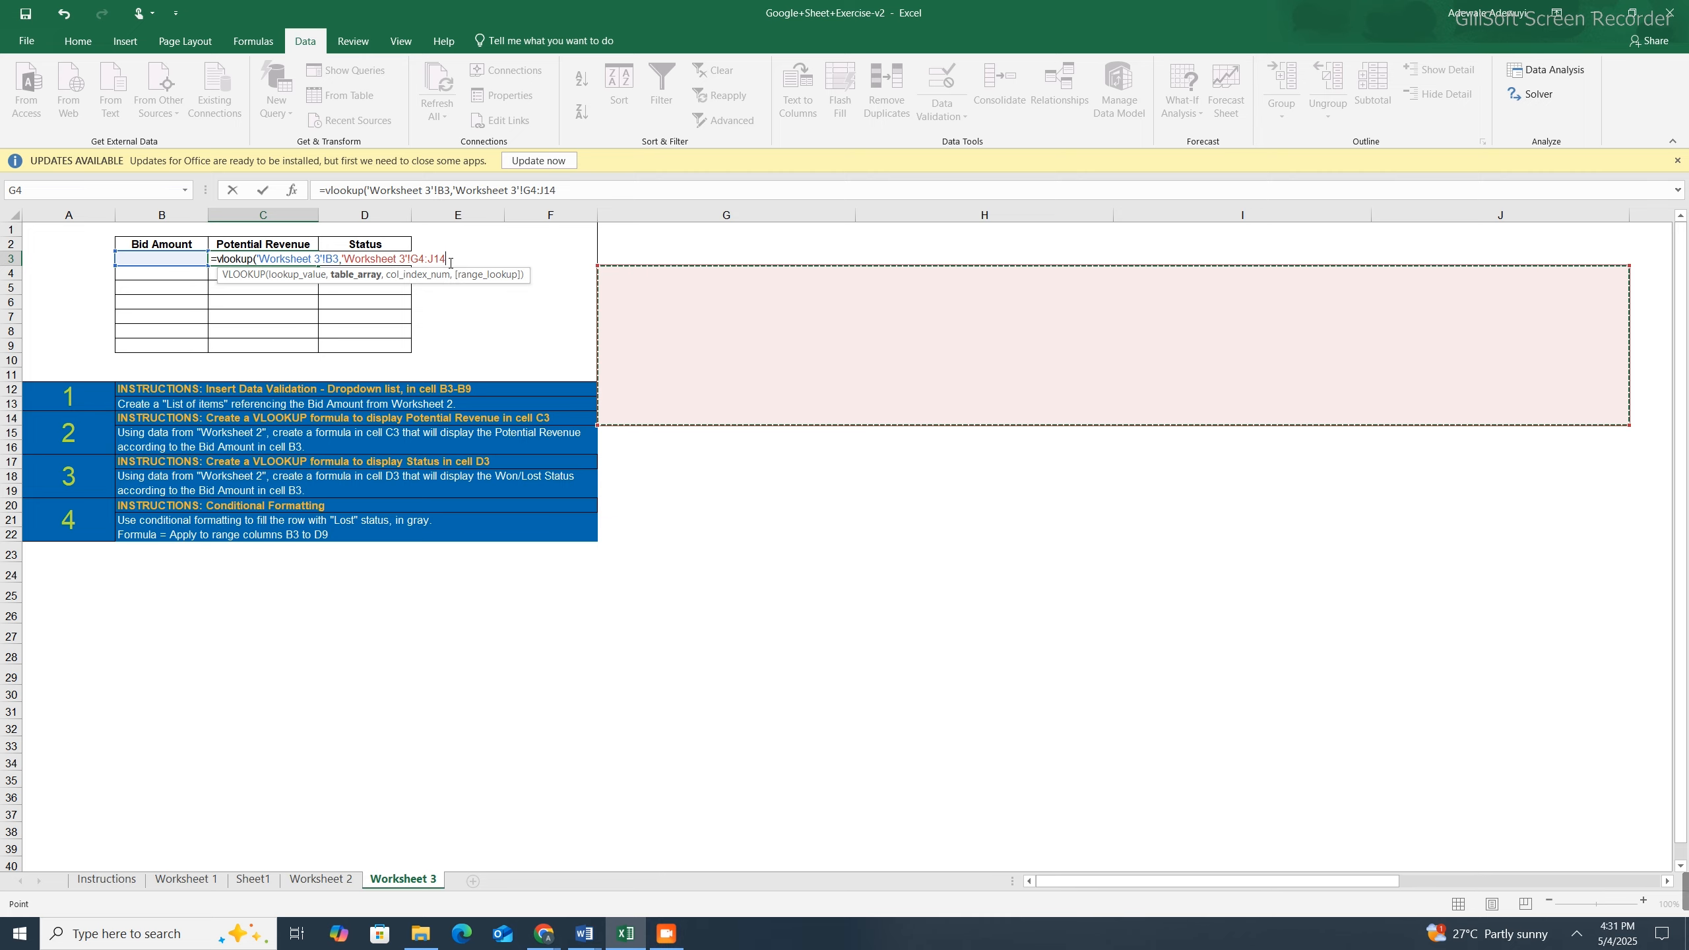
text(,)
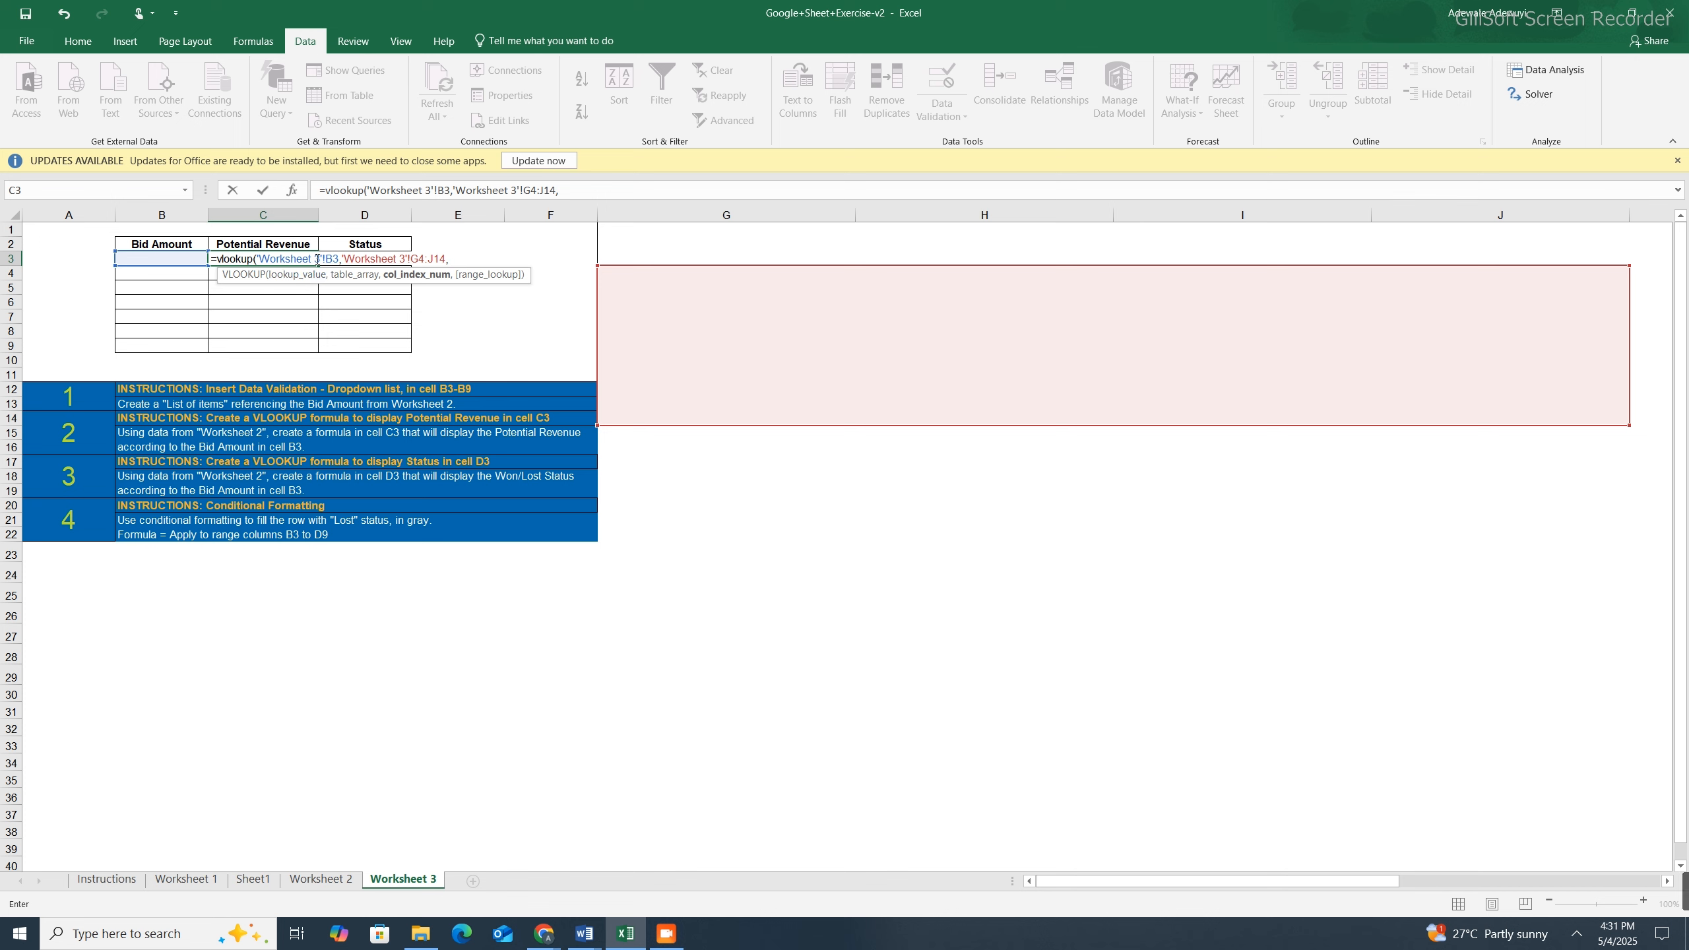
click(406, 258)
key(BackSpace)
text(2)
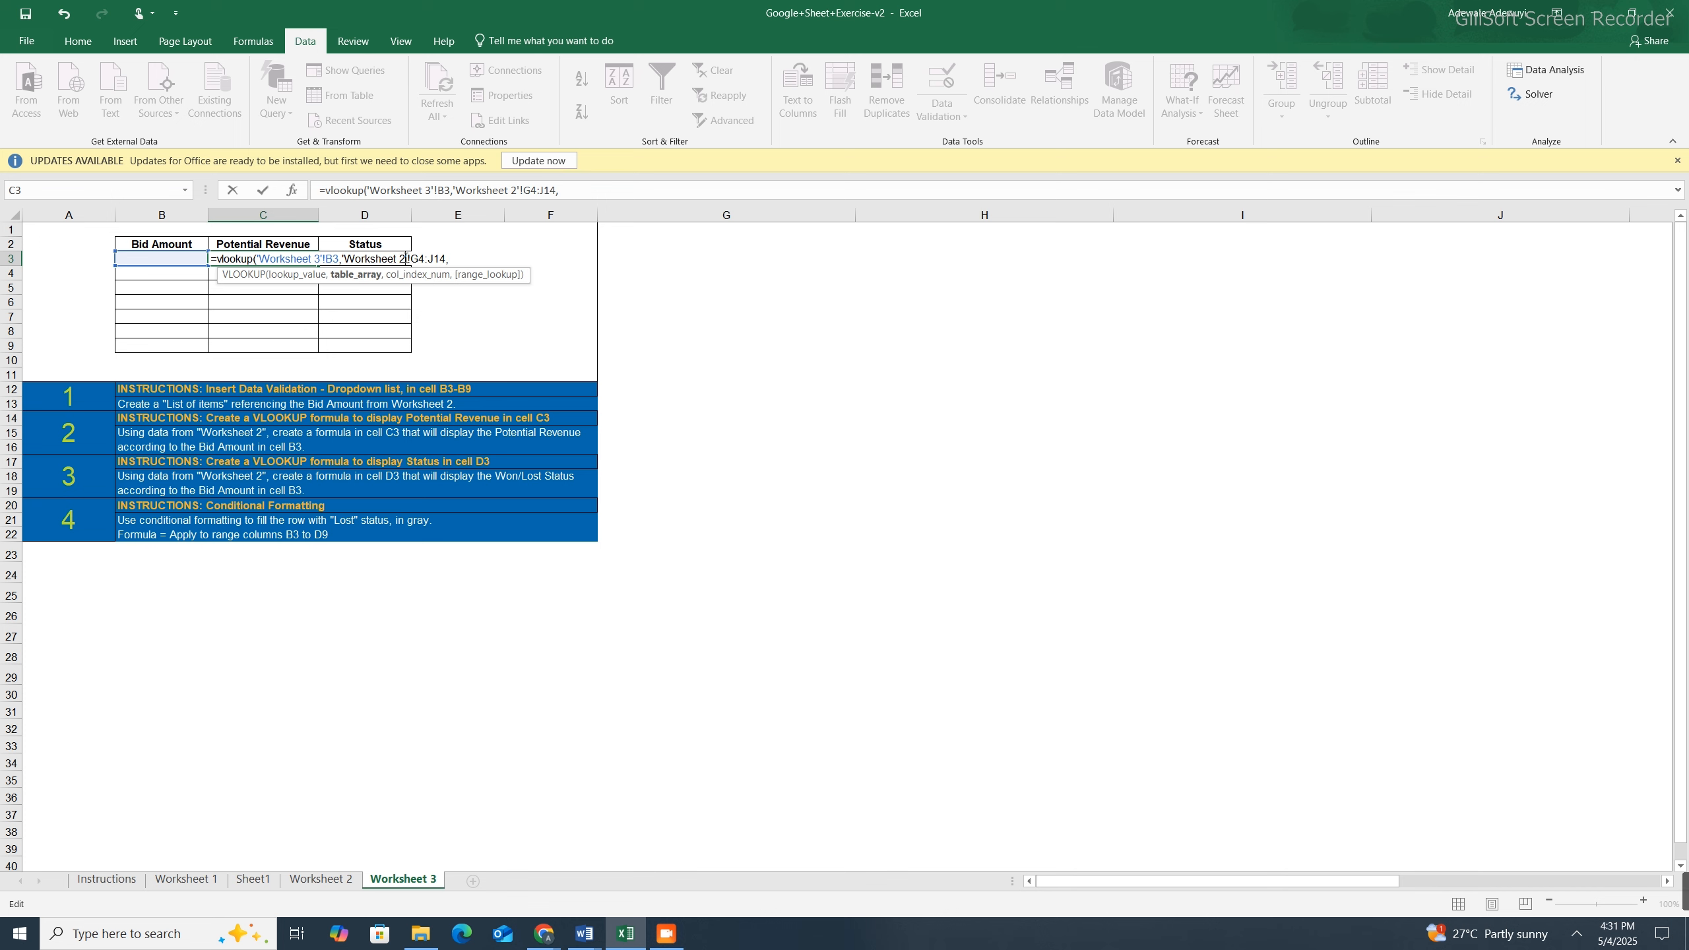
Step: Remove the stray sheet reference from the C3 formula and enter 4 as the column index number
click(456, 258)
click(322, 881)
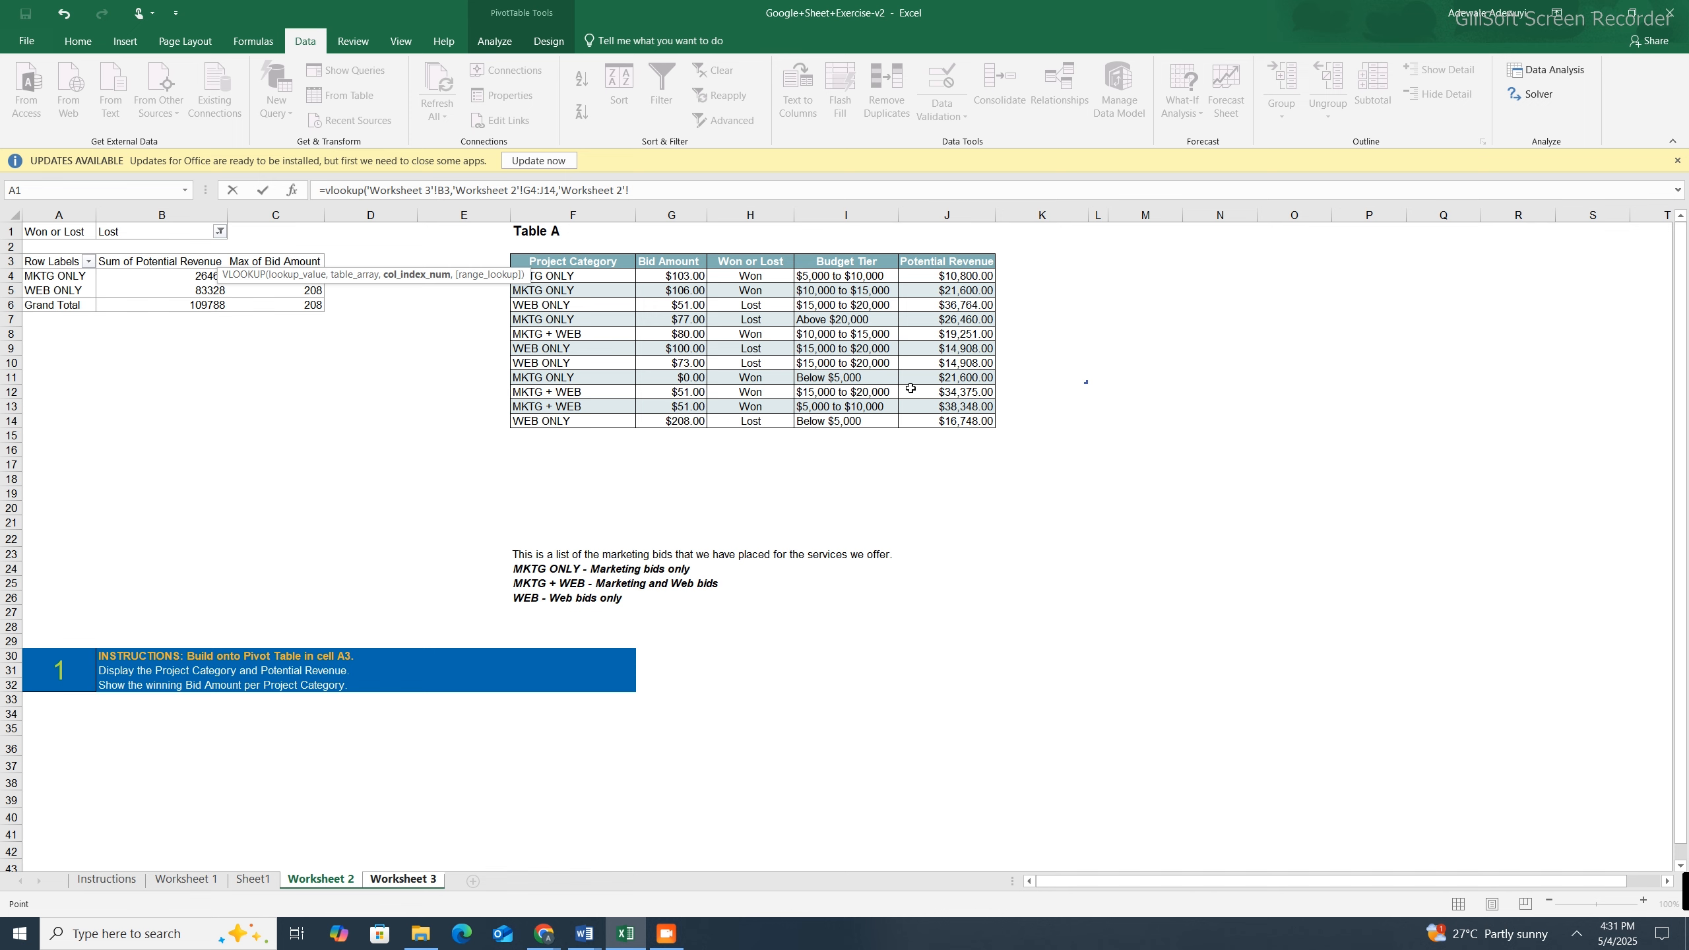
click(418, 879)
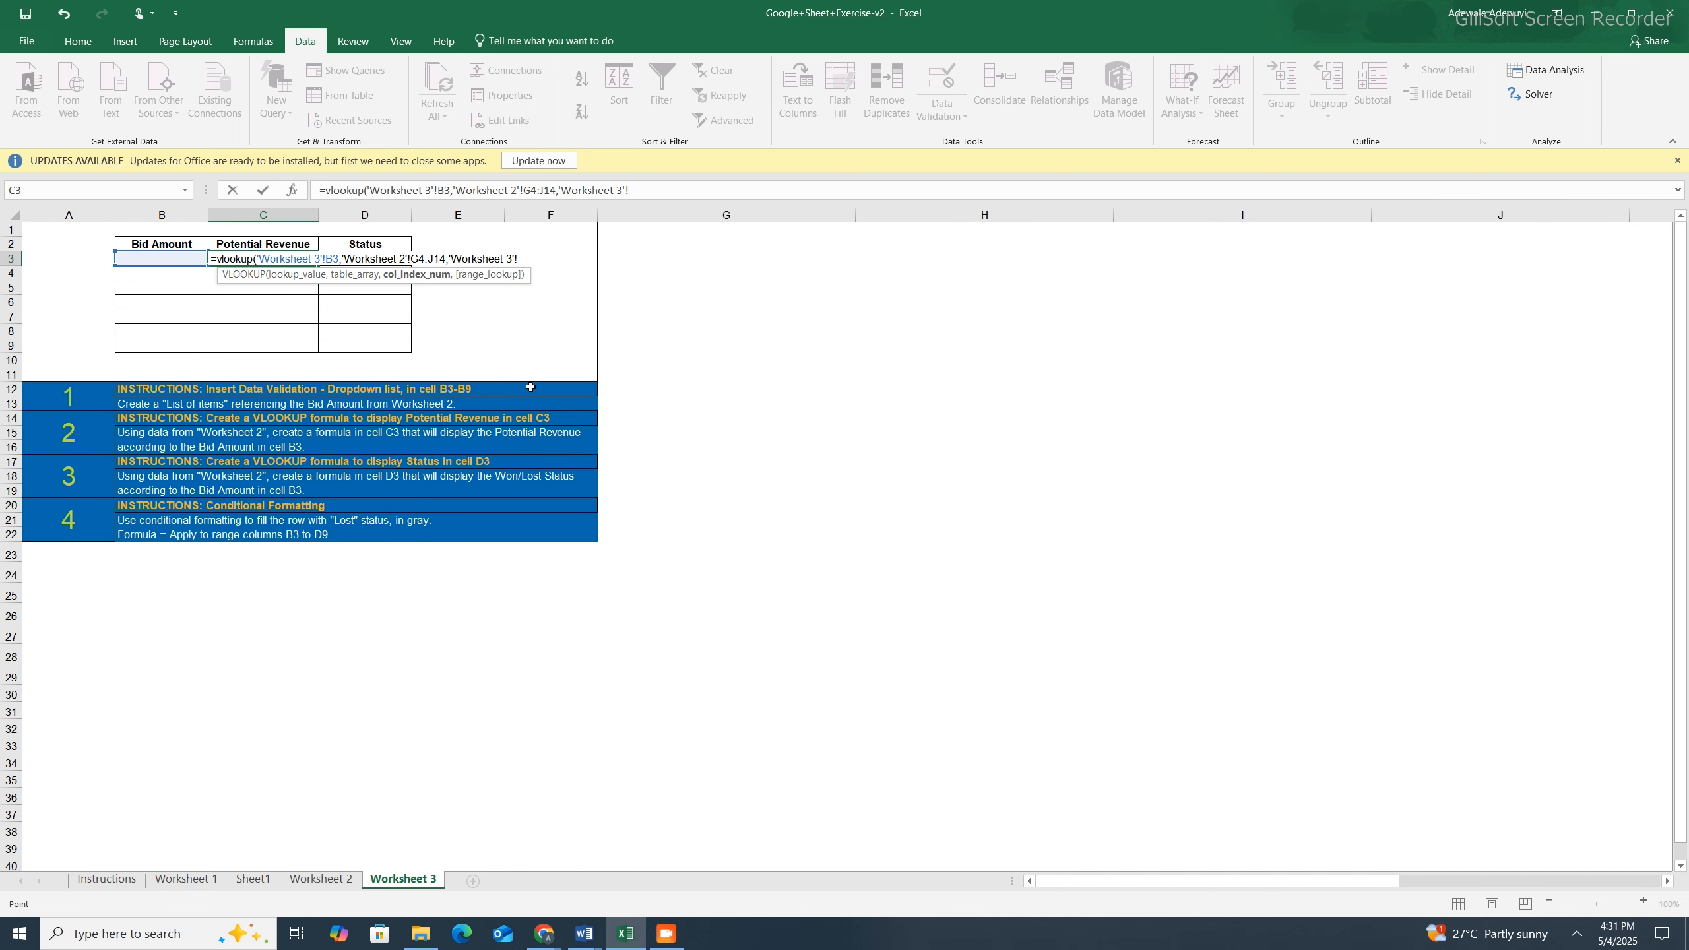
click(526, 257)
key(BackSpace)
key(BackSpace)
key(BackSpace)
key(BackSpace)
key(BackSpace)
key(BackSpace)
key(BackSpace)
key(BackSpace)
key(BackSpace)
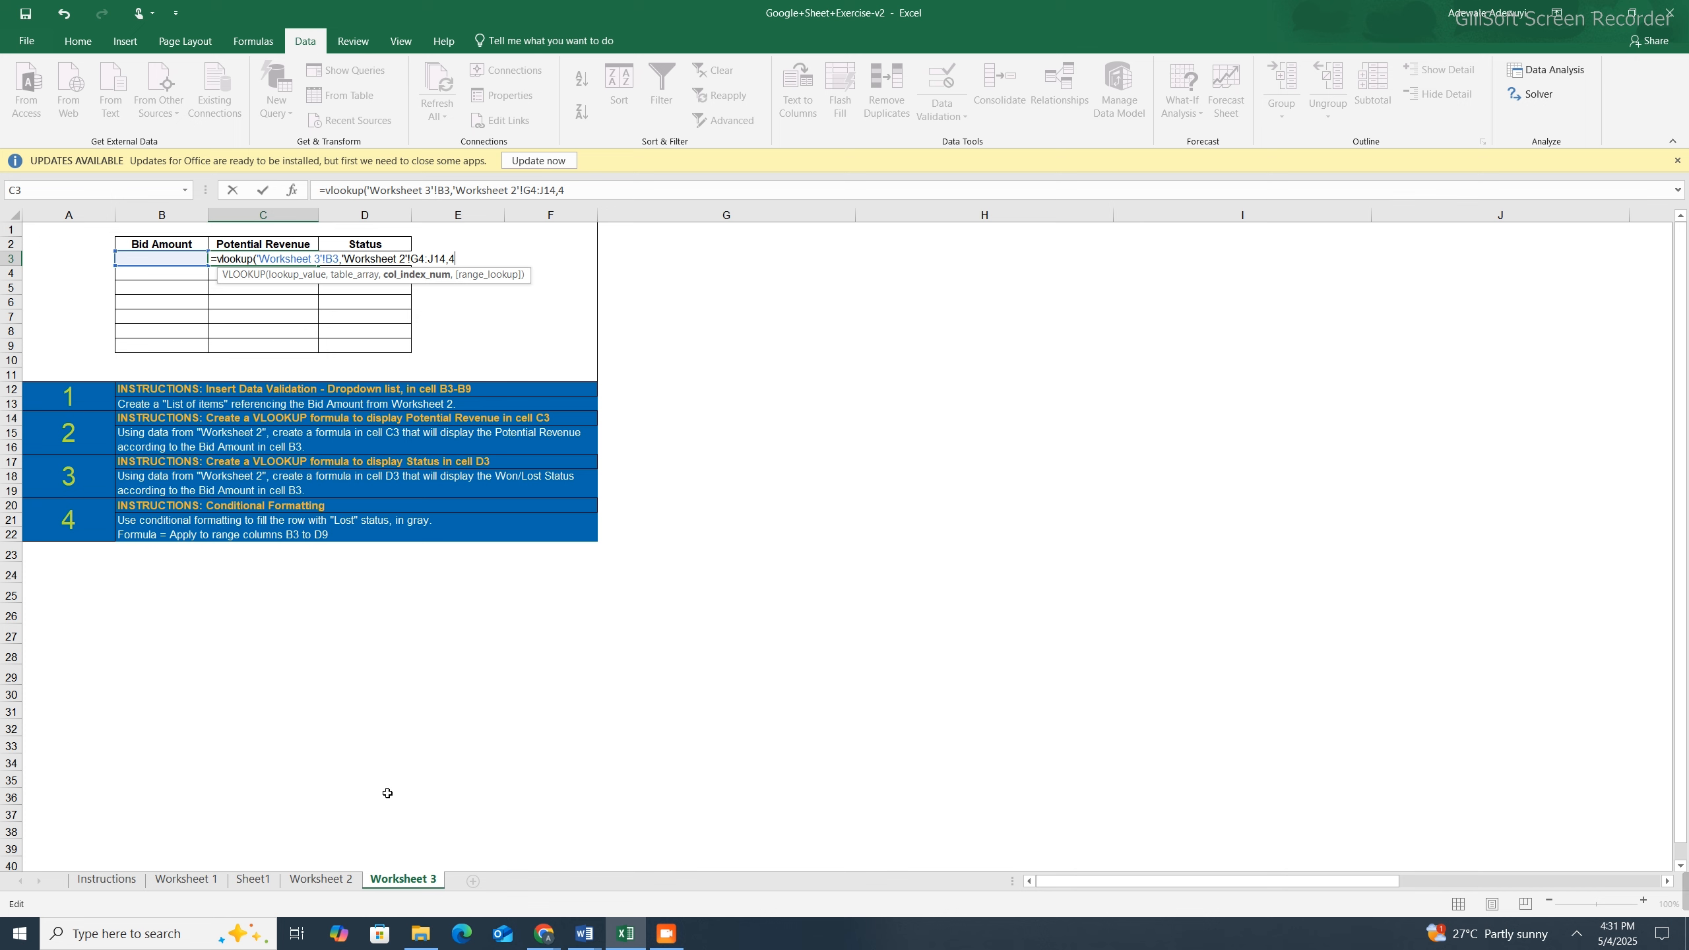
click(322, 880)
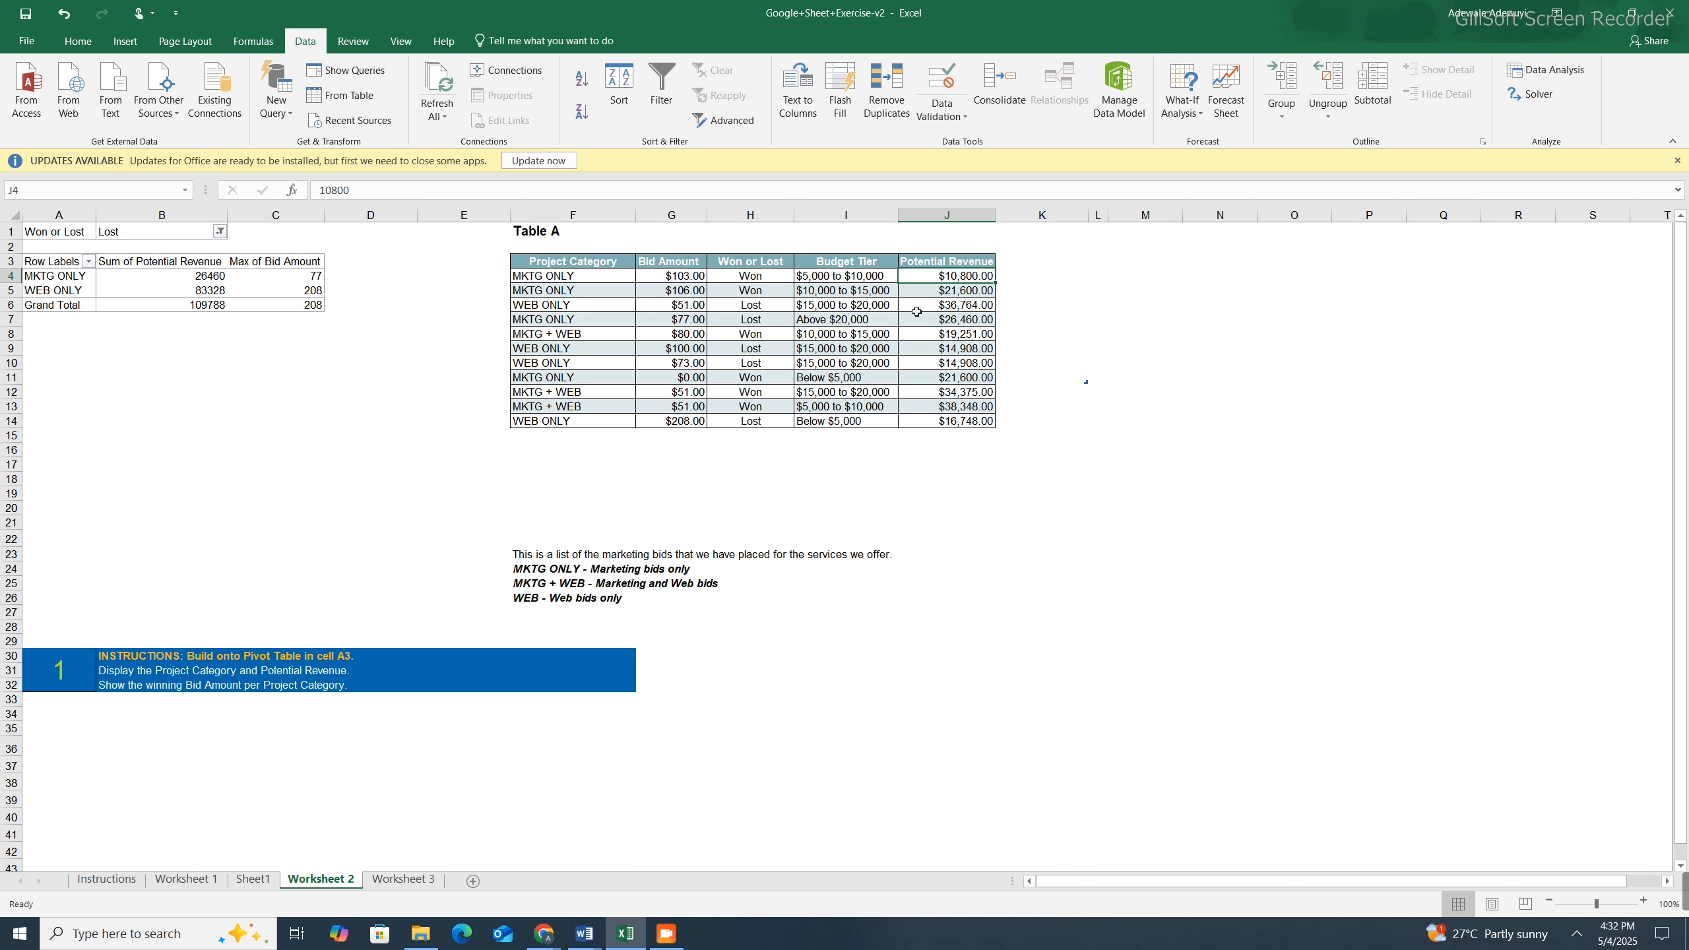
click(399, 882)
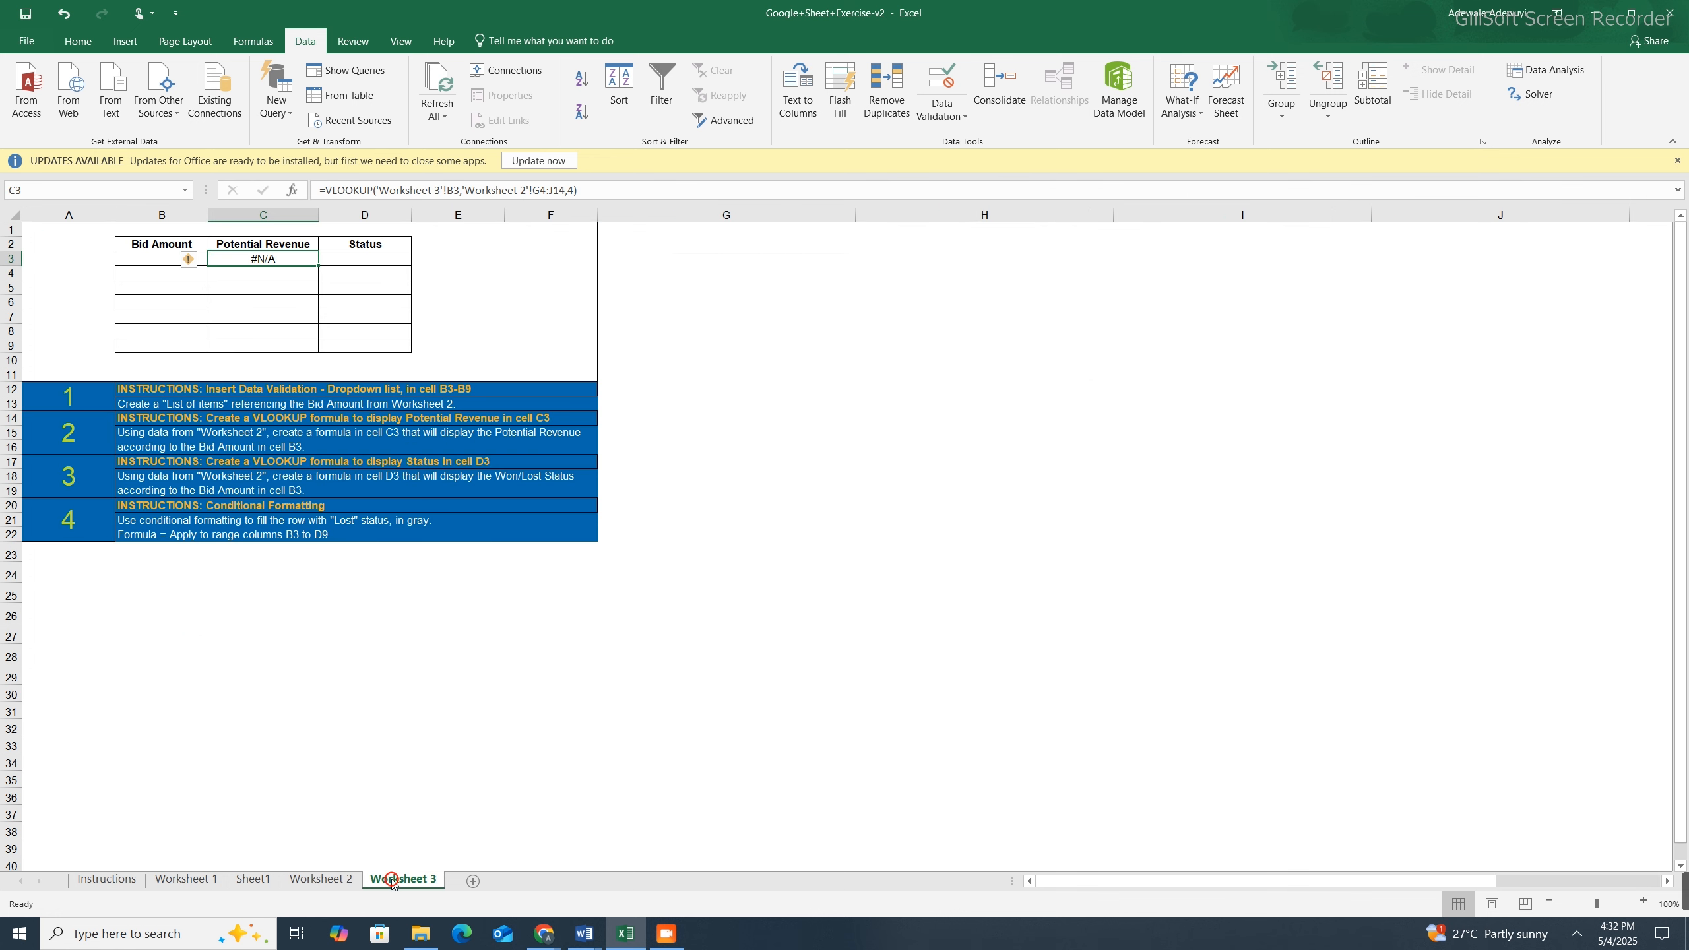
Step: Add FALSE as the range lookup argument of the C3 formula and confirm it
click(572, 191)
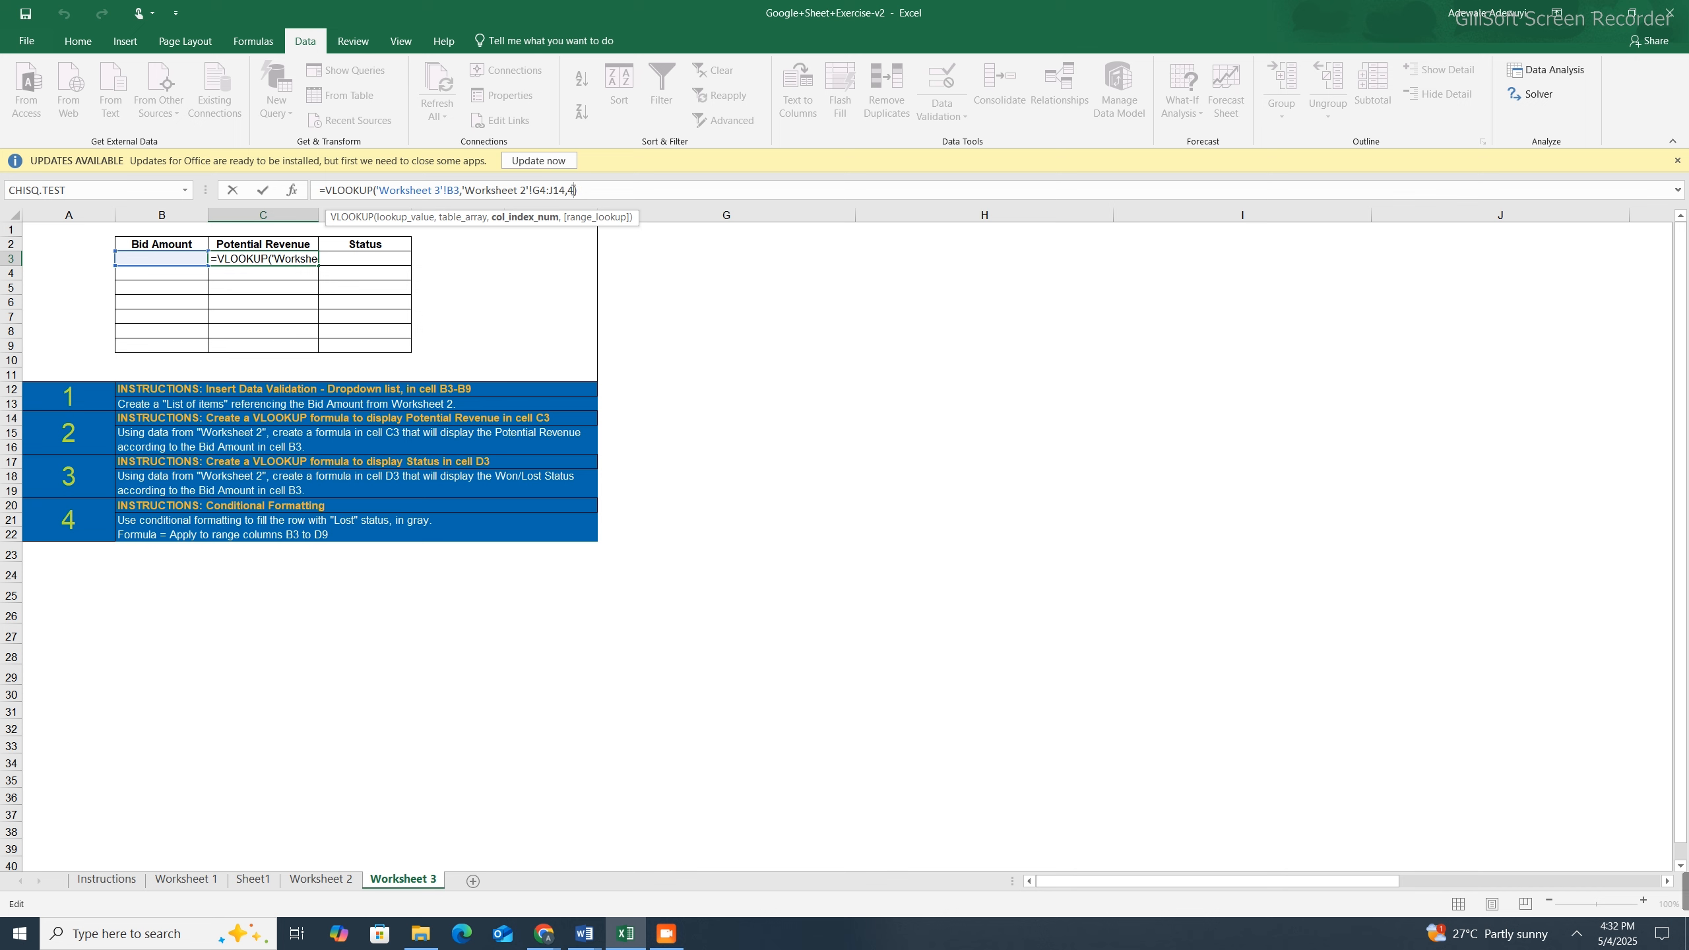
text(,)
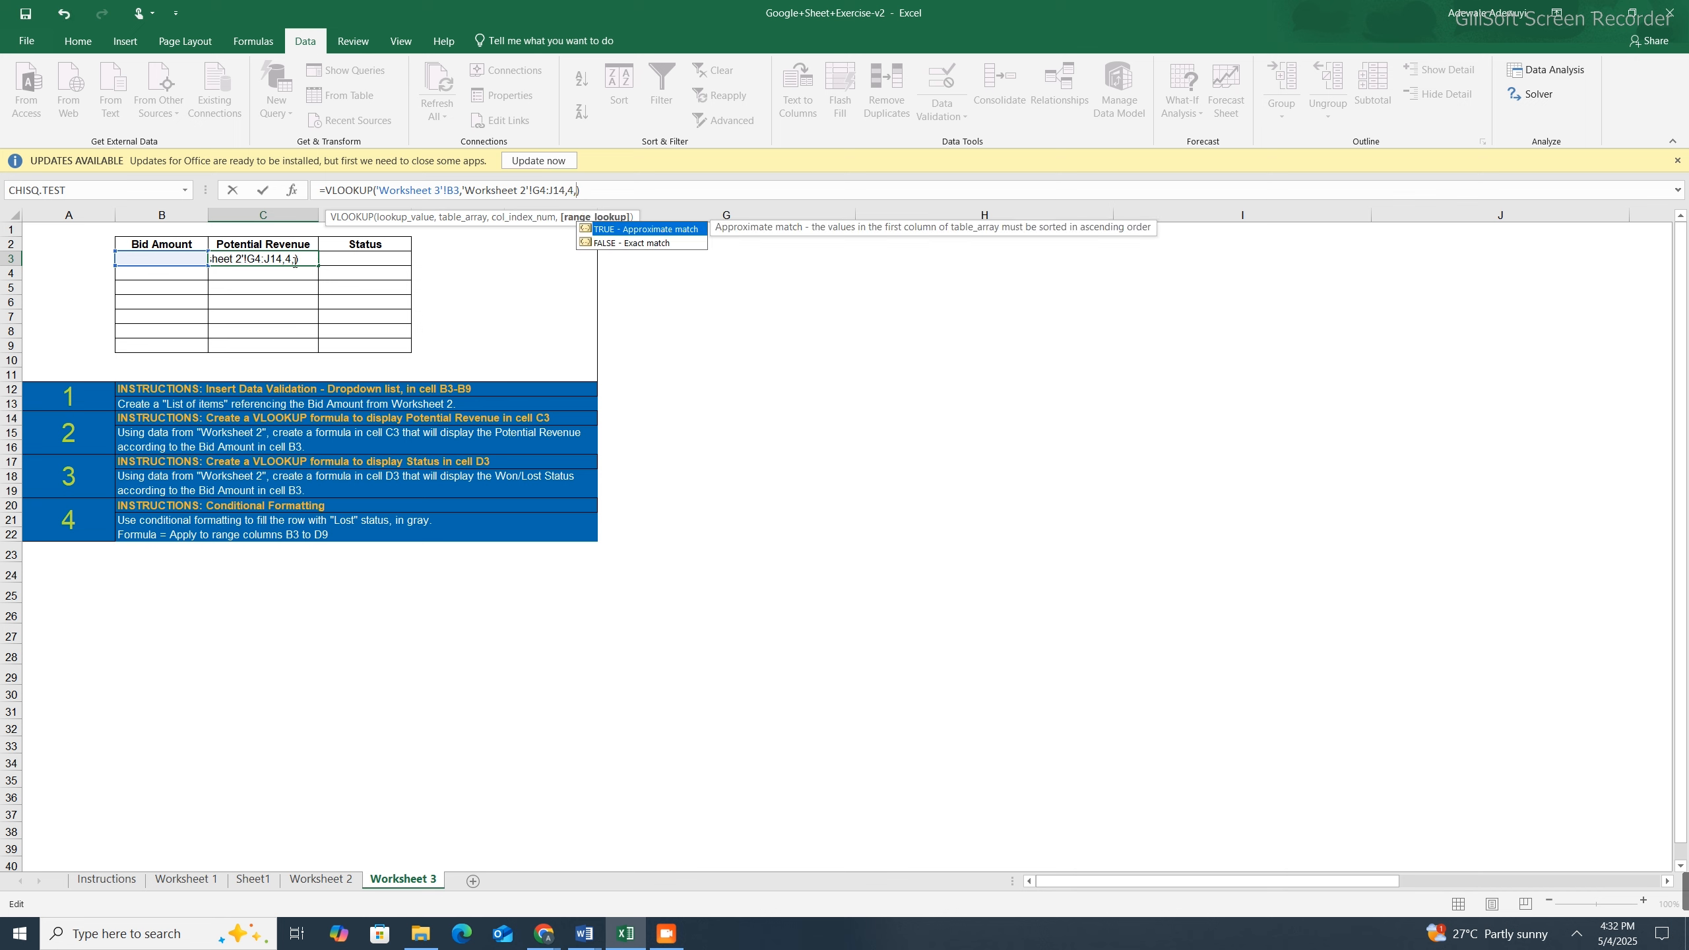
key(Escape)
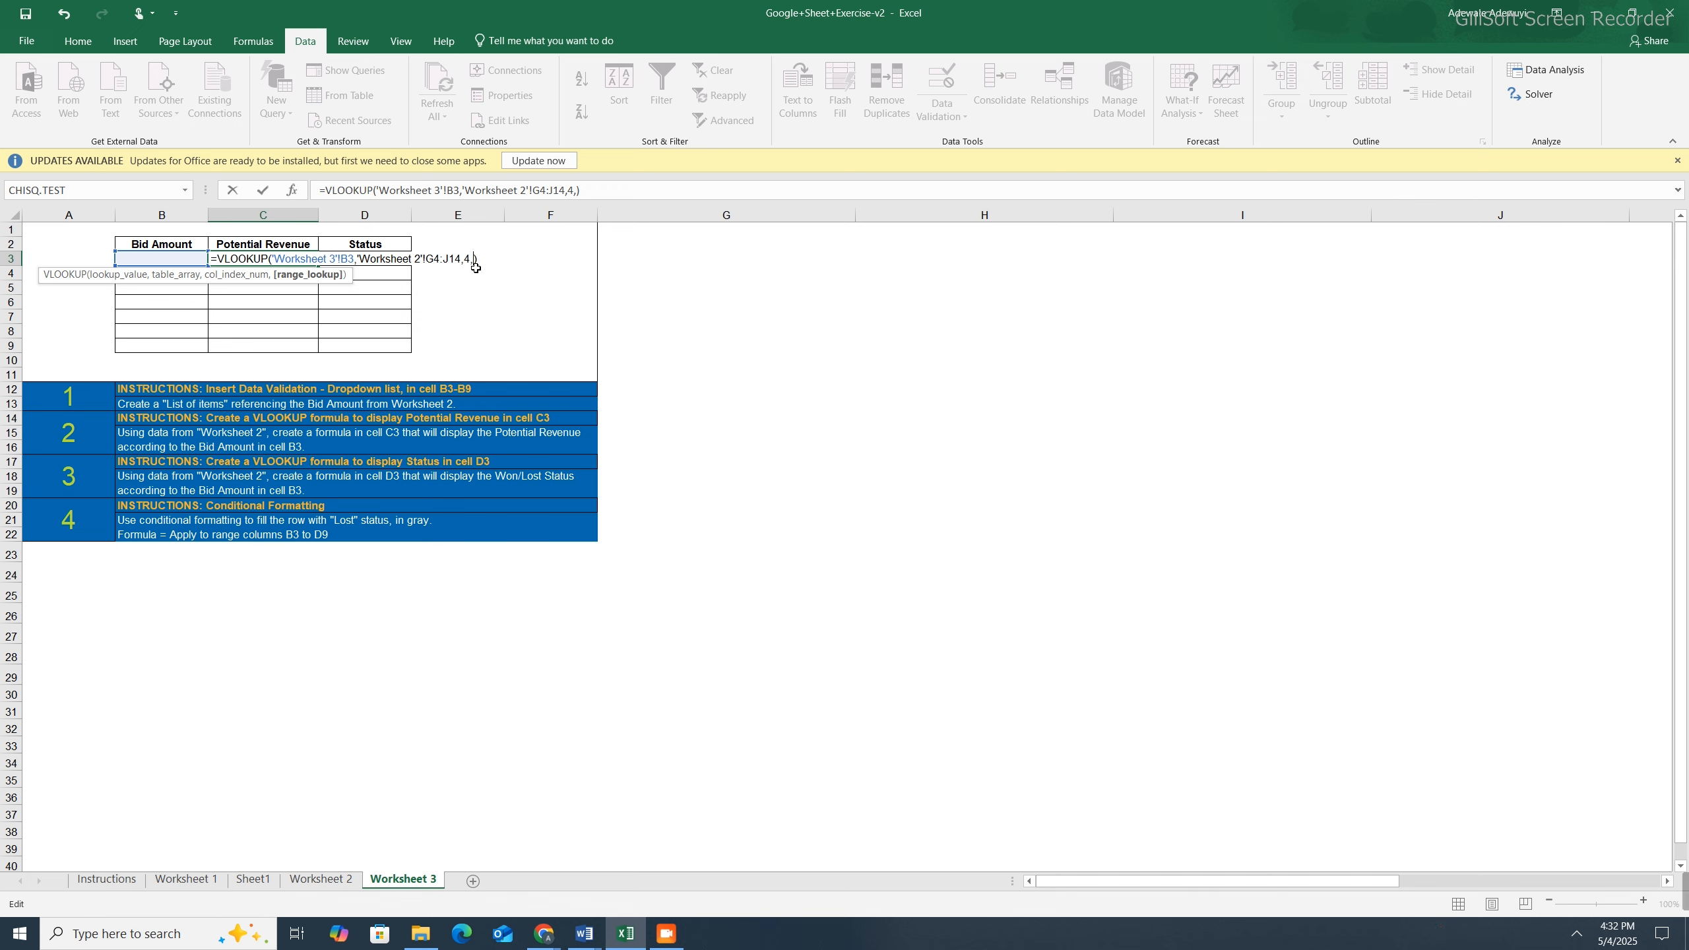
text(FA)
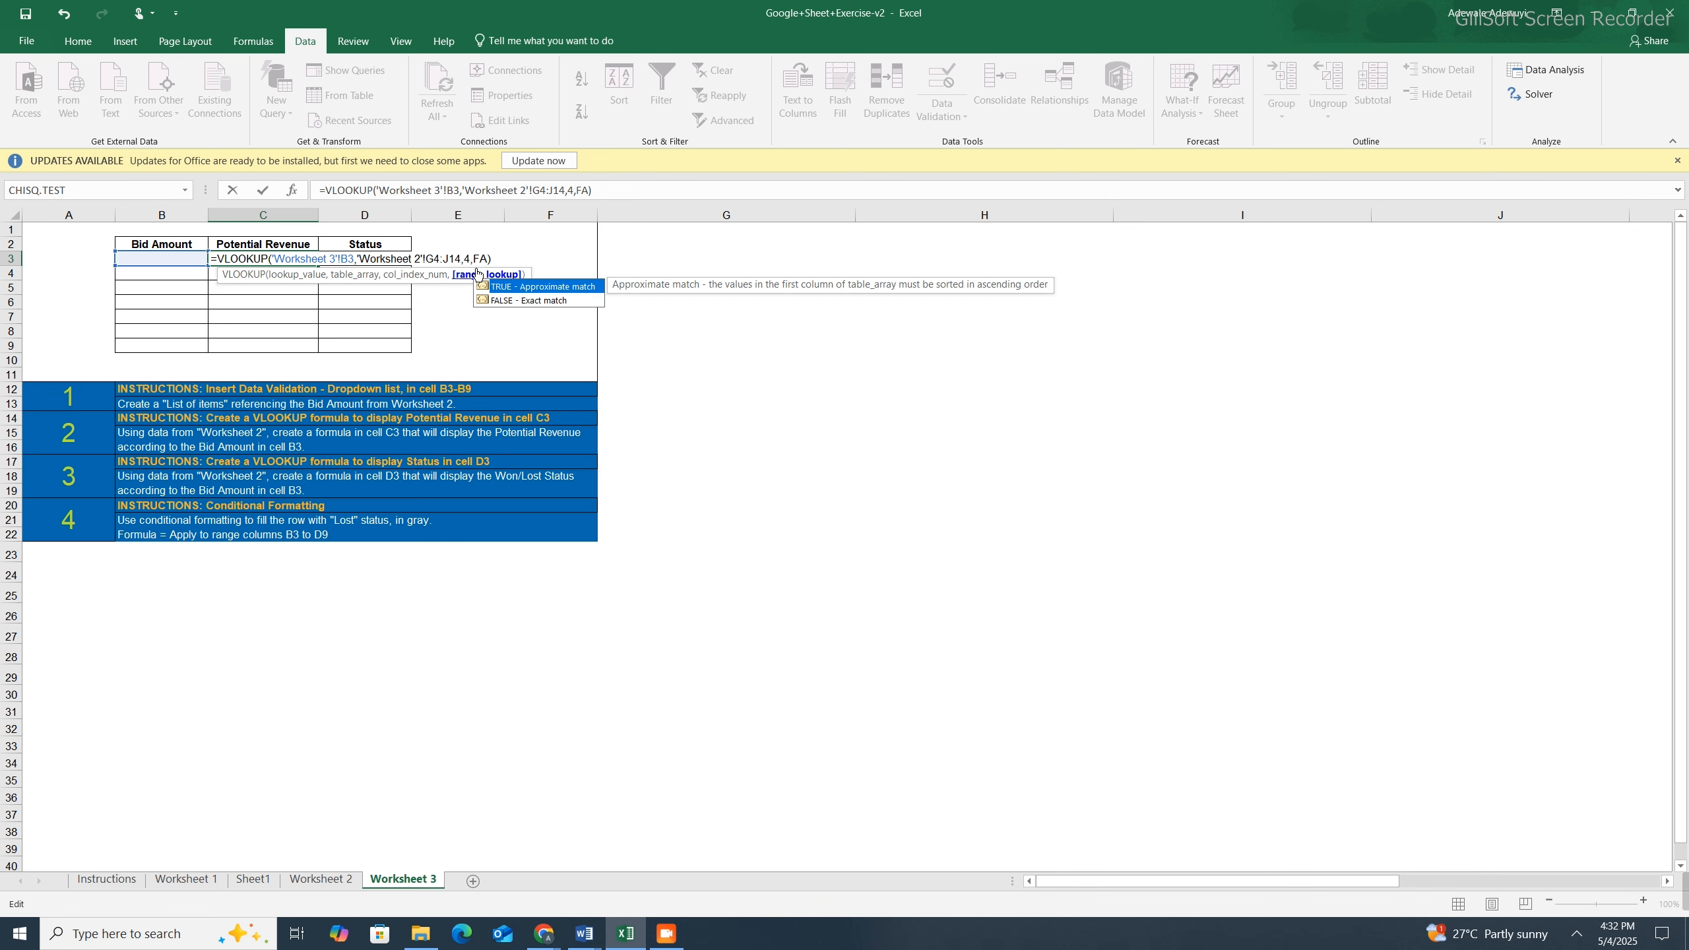
text(LSE)
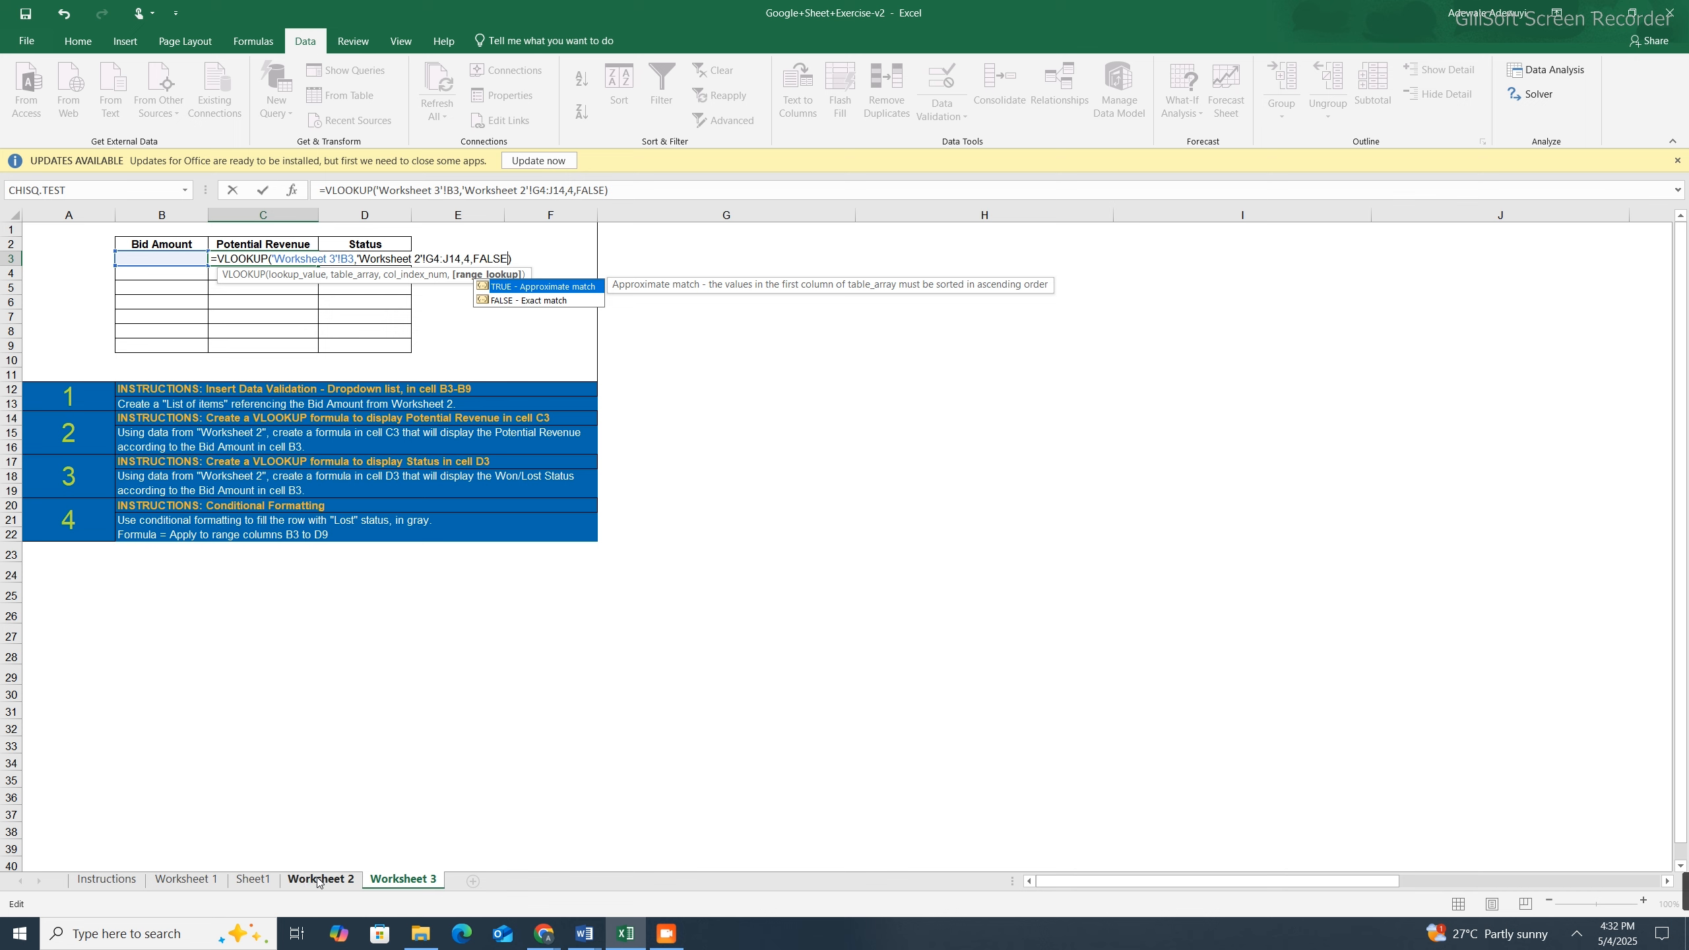
click(320, 883)
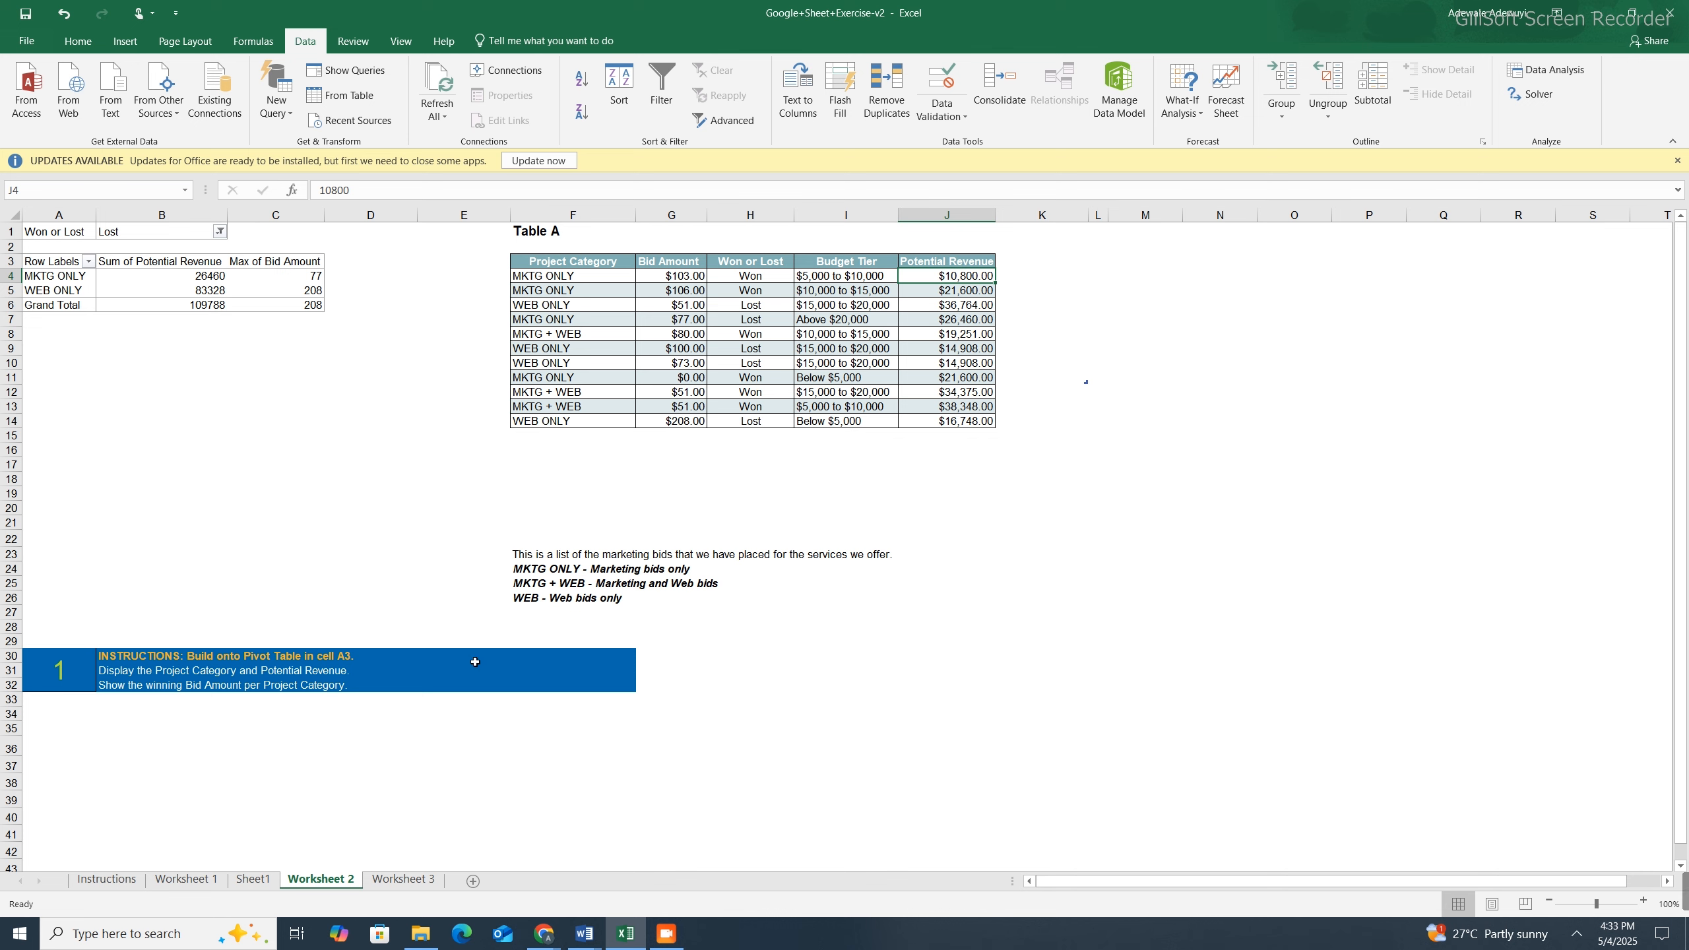
click(406, 880)
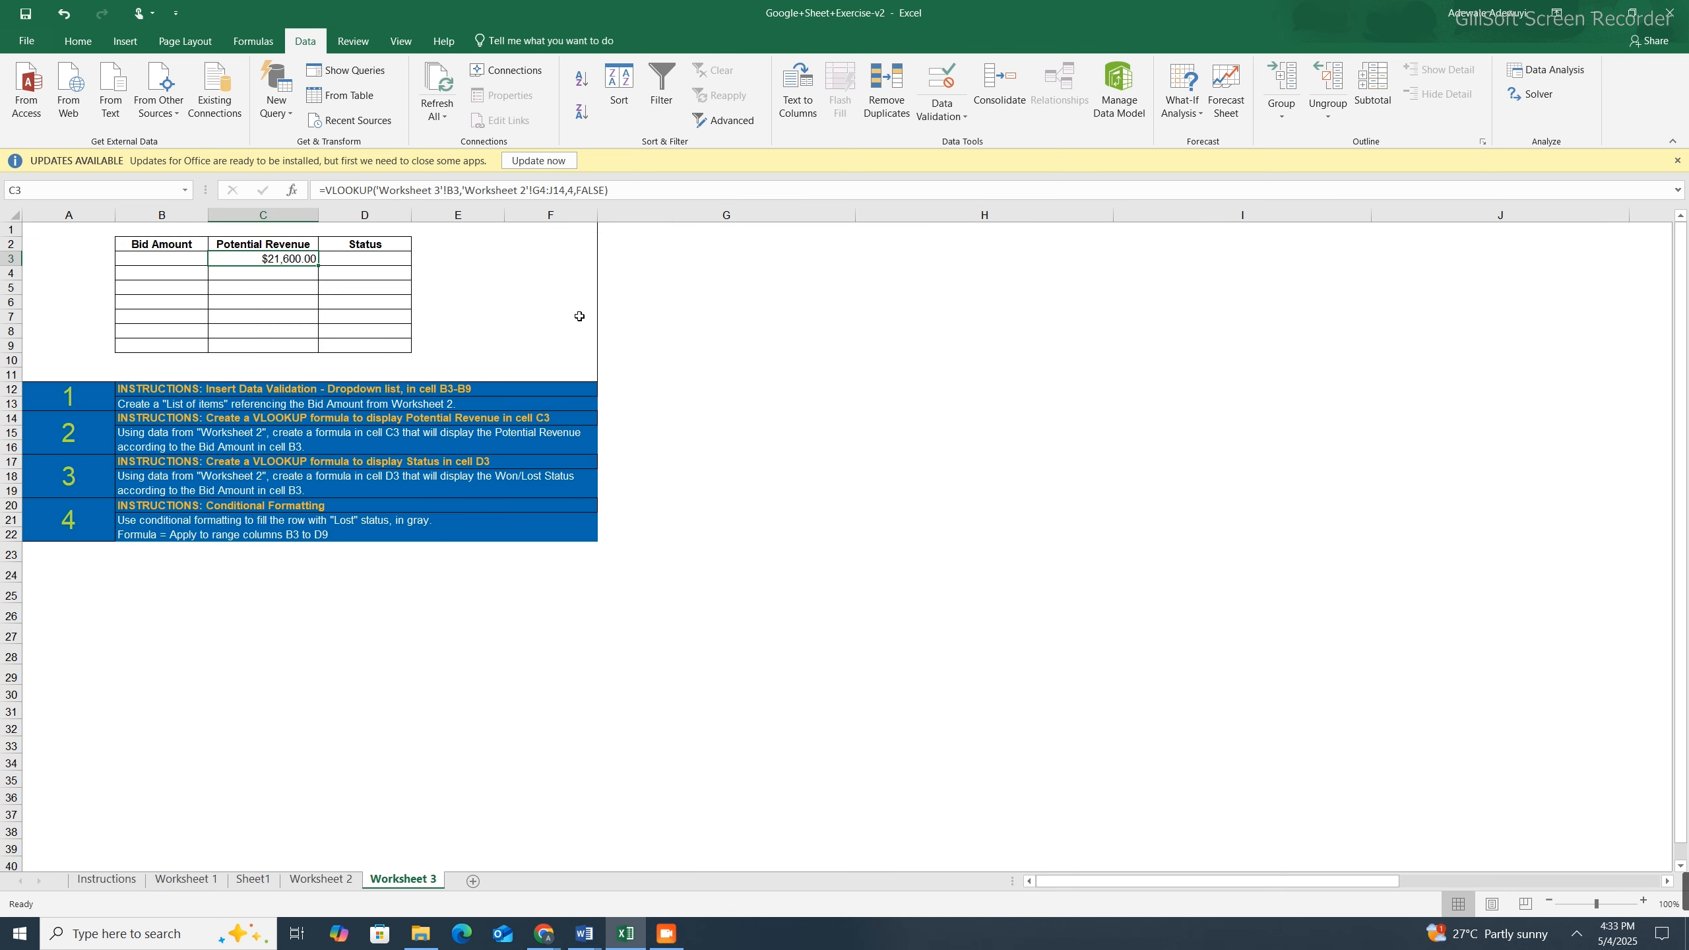
Step: Confirm the C3 formula unchanged and choose $103.00 as the bid amount in B3 from its dropdown list to test the lookup
click(613, 191)
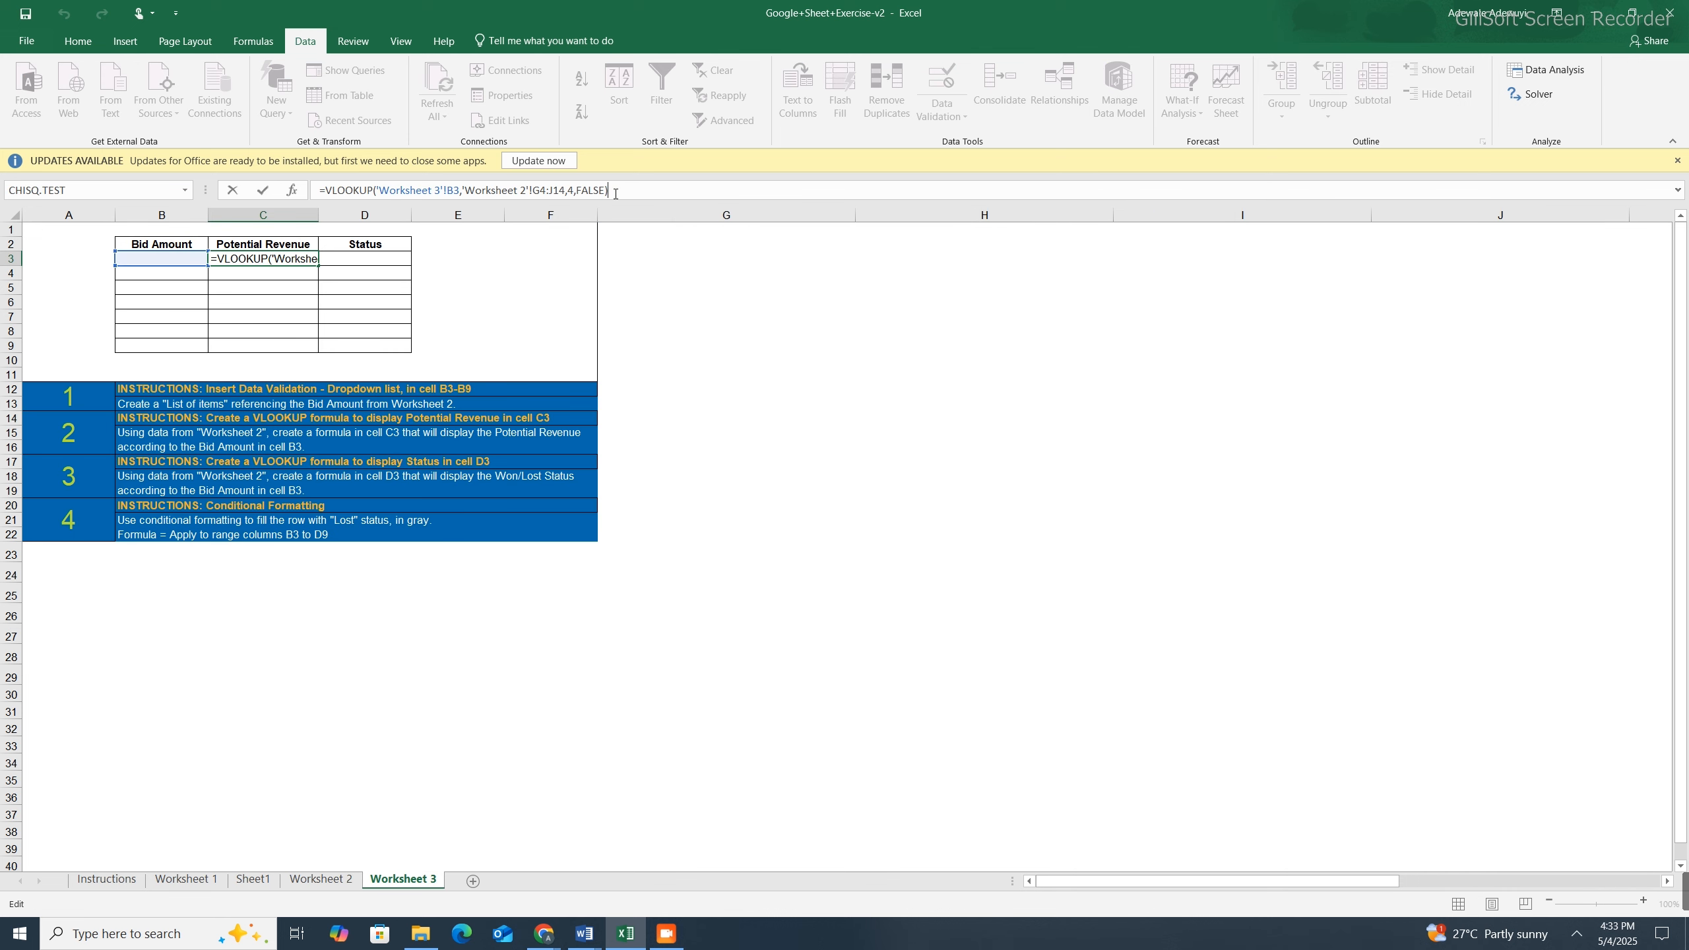
key(Return)
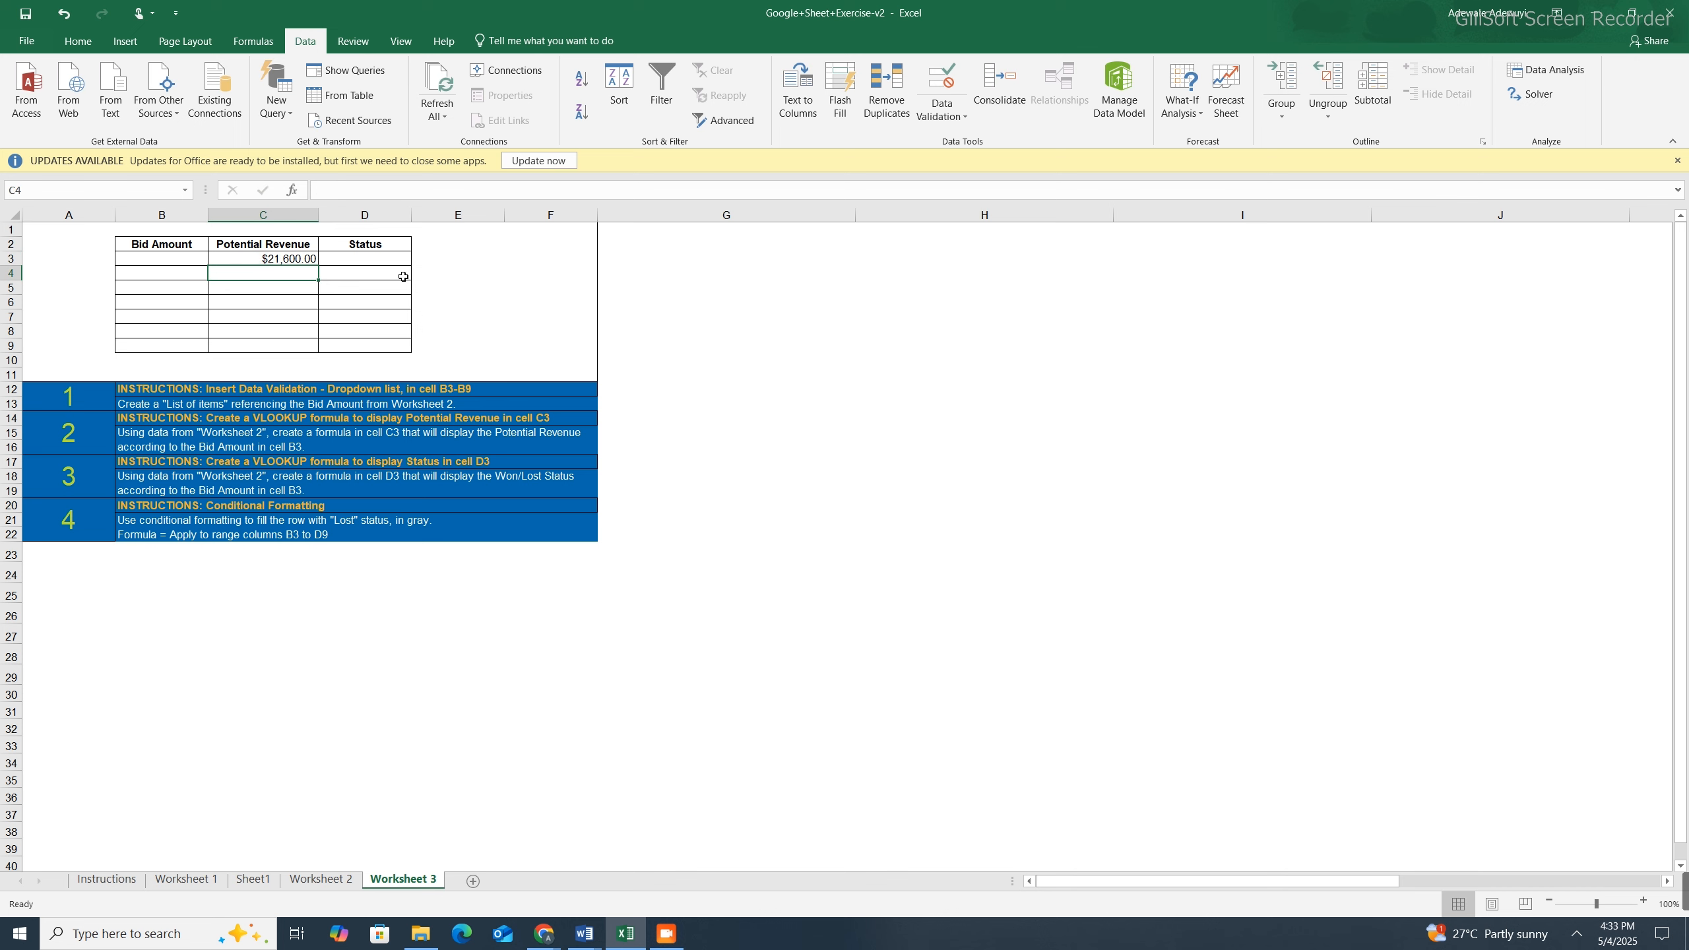
click(181, 261)
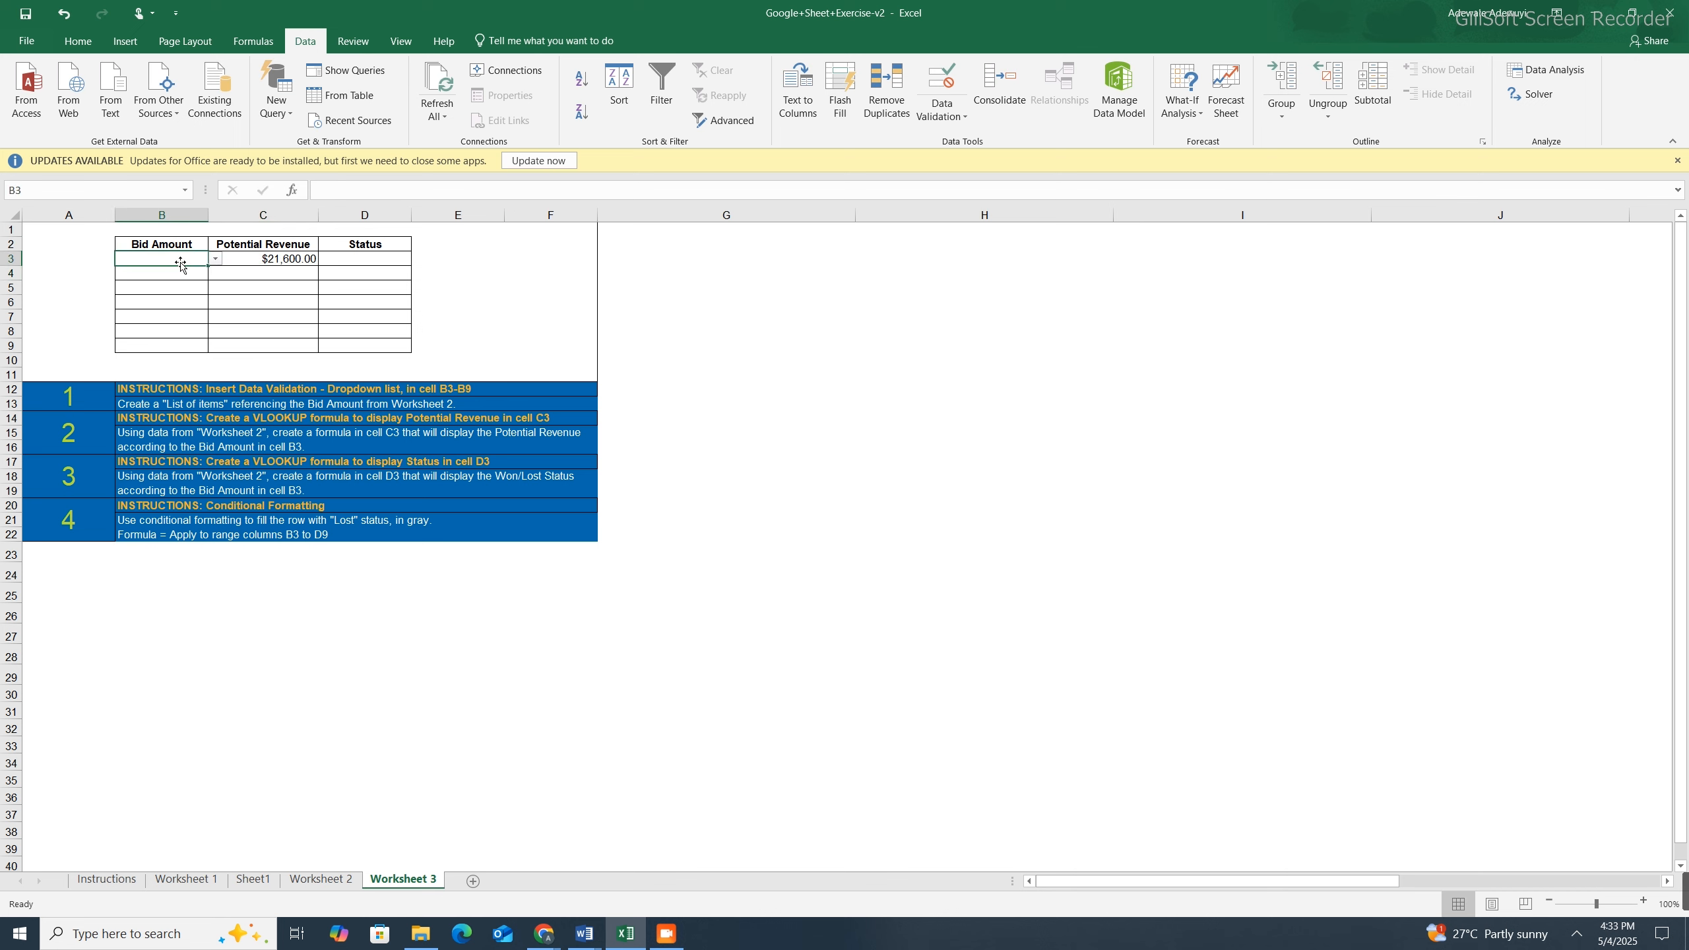
click(218, 258)
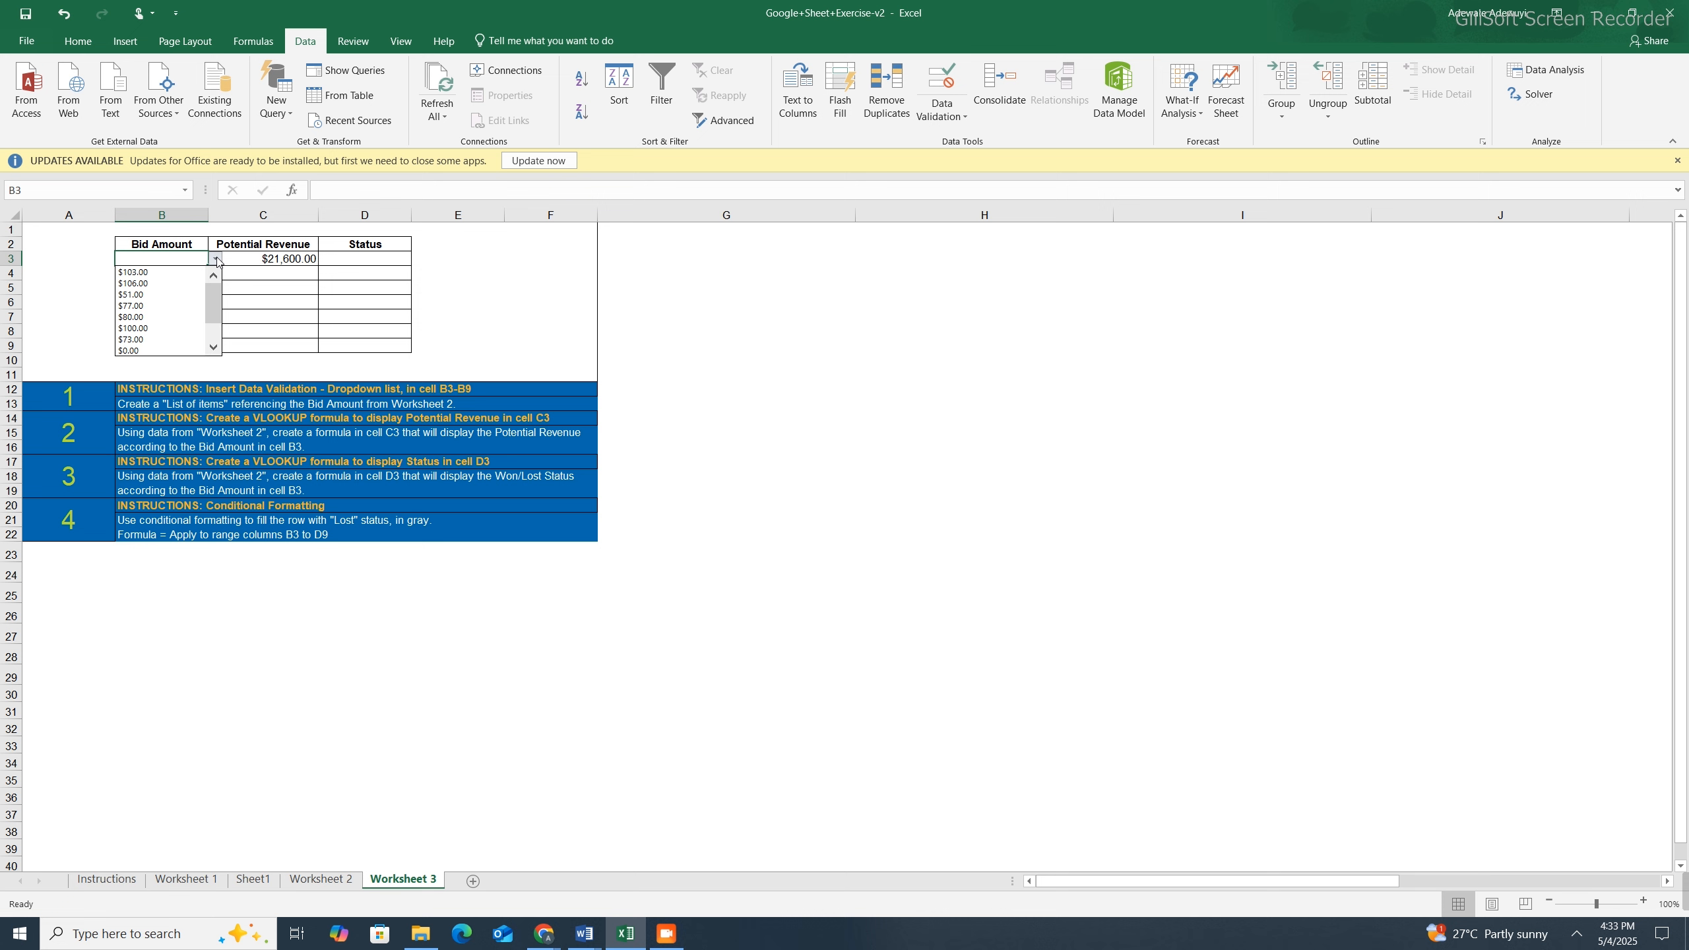
click(179, 273)
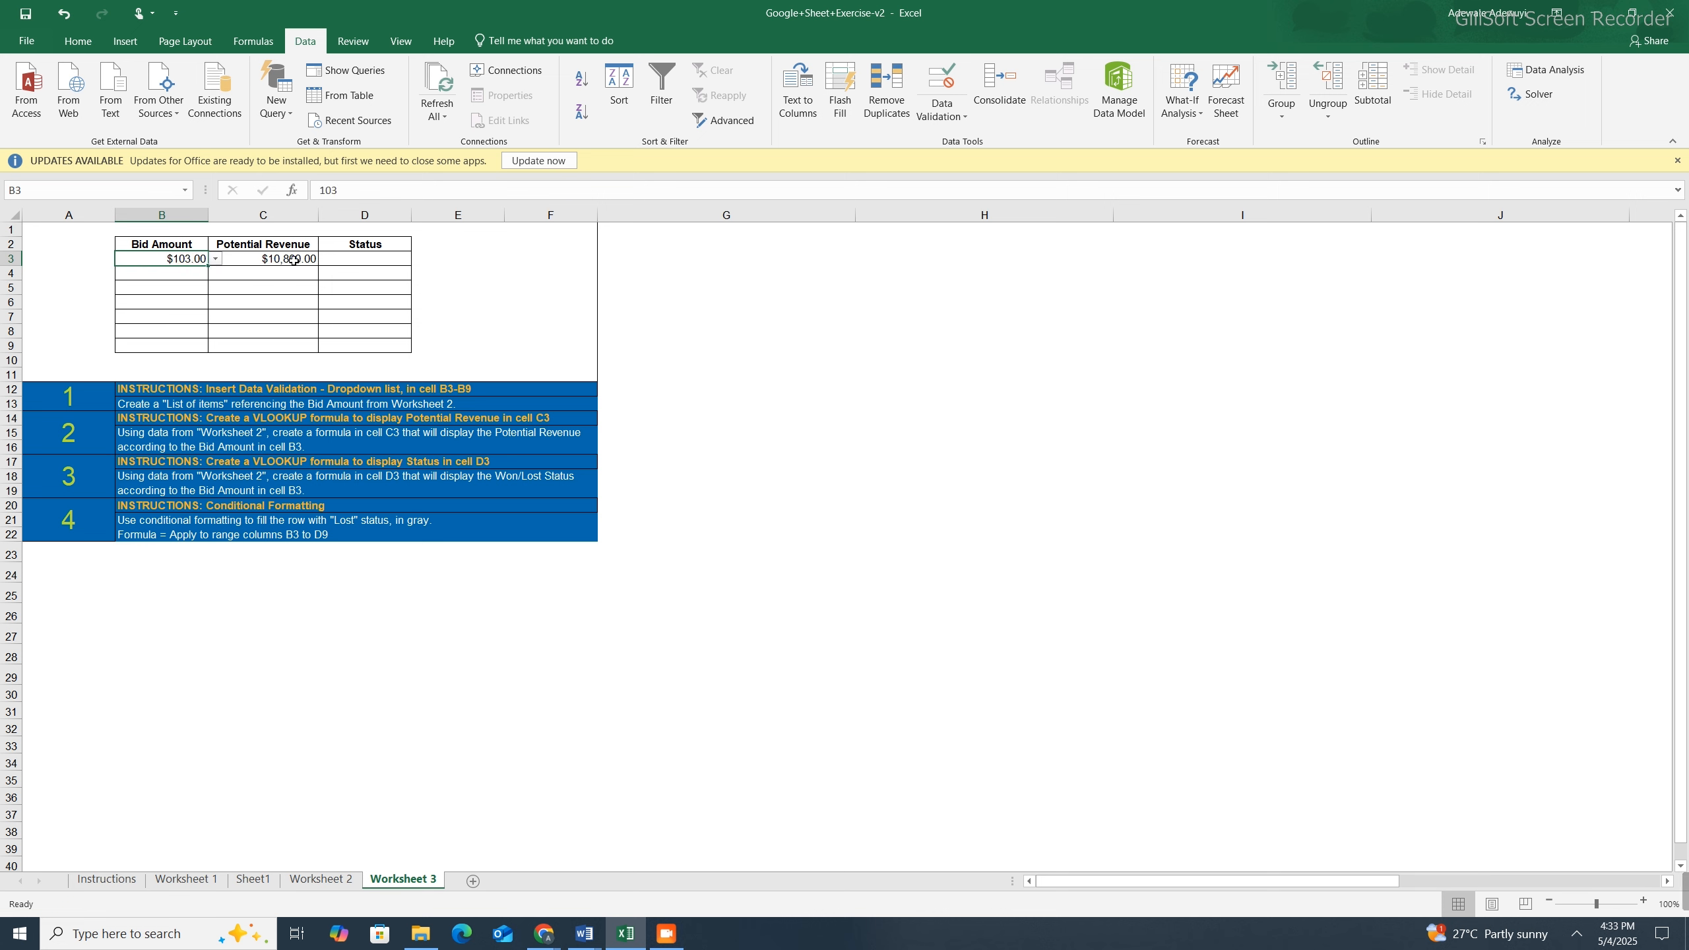
click(217, 258)
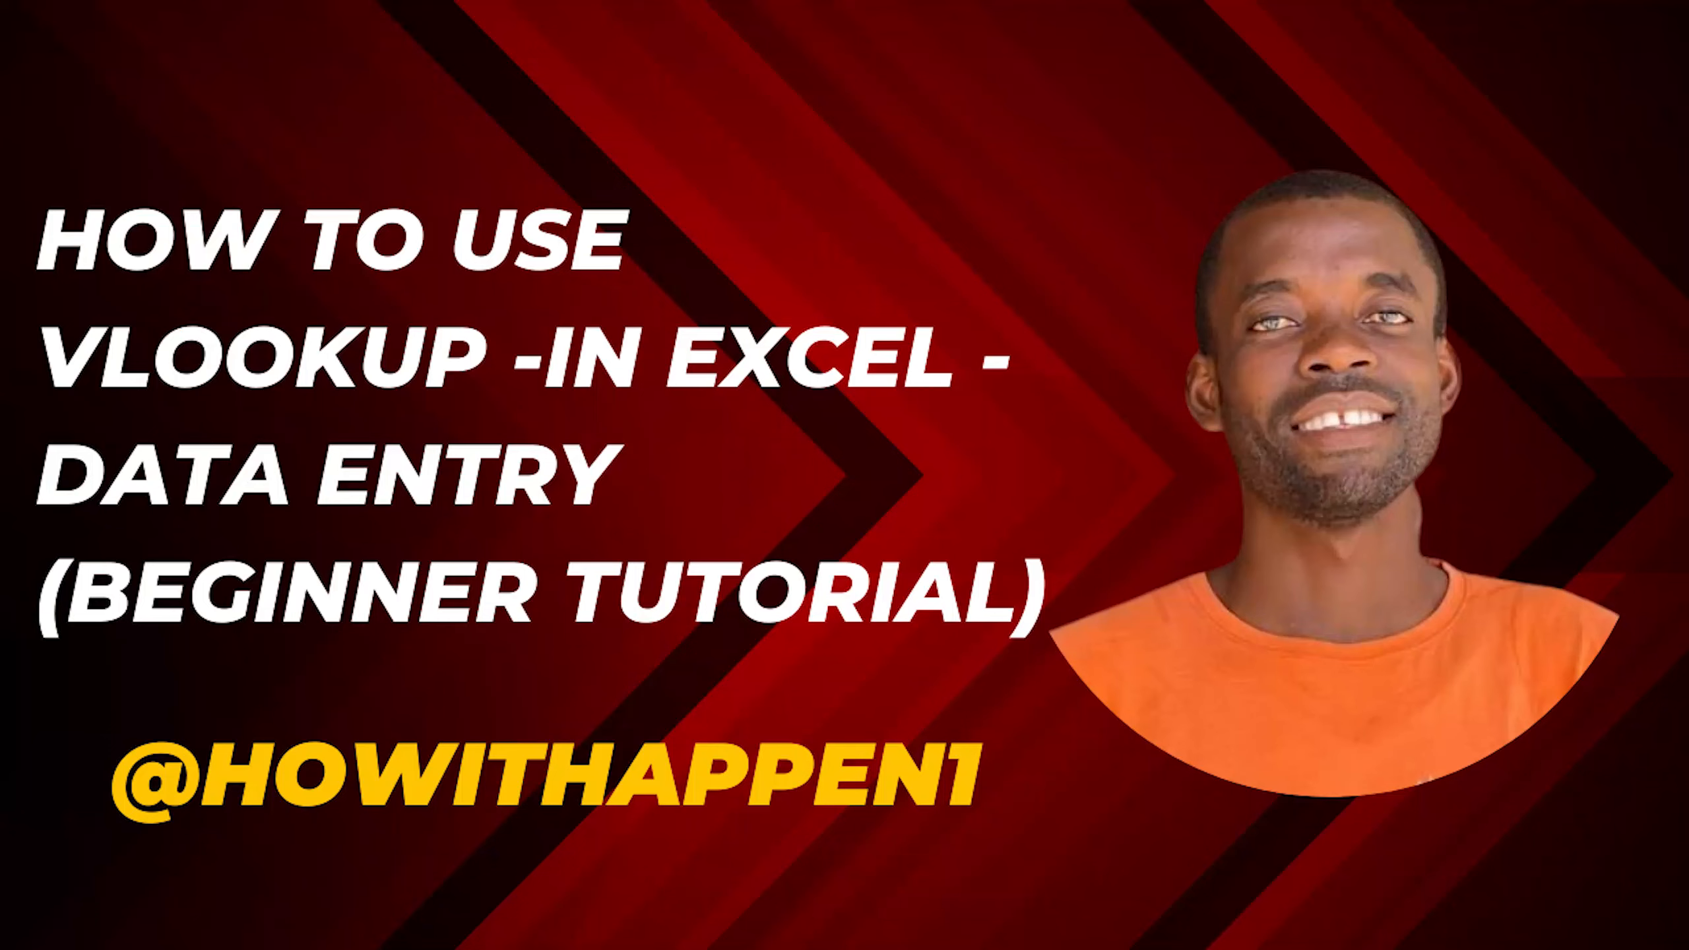